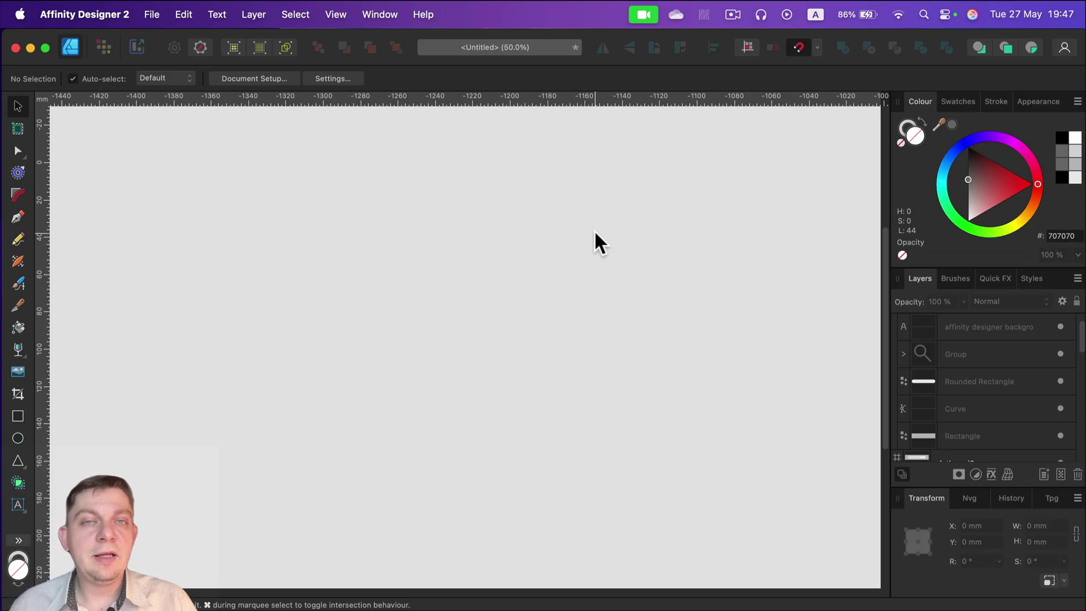
Step: Hold Space for the Hand tool to start panning toward Artboard1
{"action": "key", "text": "space"}
Step: Pan until Artboard1's 'affinity designer add artboard' search bar is fully visible, with Artboard2 on the right
{"action": "left_click_drag", "start_coordinate": [775, 254], "coordinate": [504, 238]}
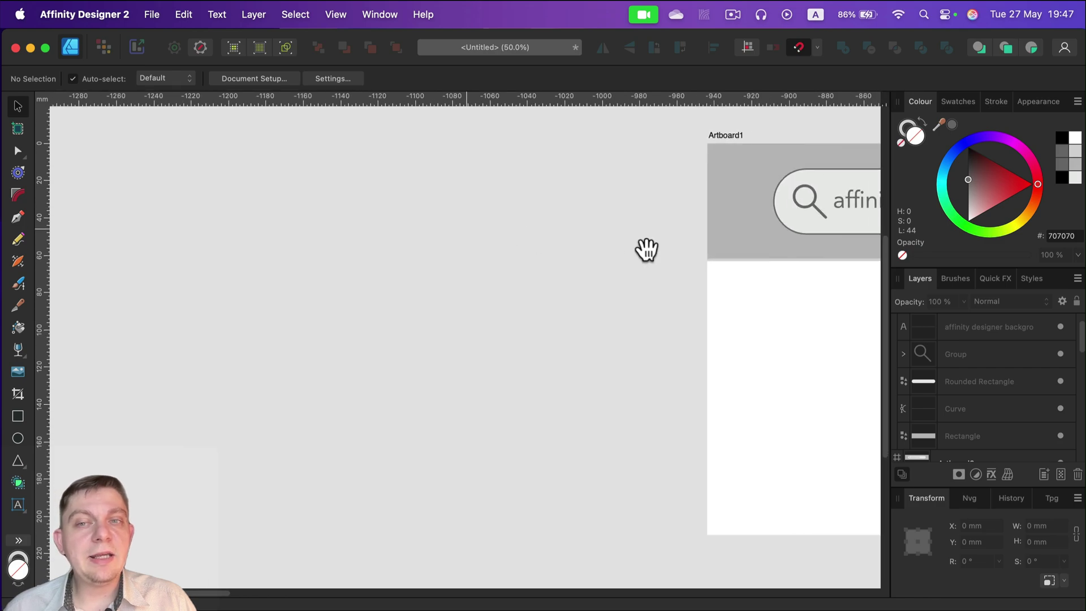
{"action": "left_click_drag", "start_coordinate": [646, 249], "coordinate": [427, 308]}
{"action": "left_click_drag", "start_coordinate": [587, 298], "coordinate": [298, 269]}
{"action": "left_click_drag", "start_coordinate": [526, 283], "coordinate": [517, 261]}
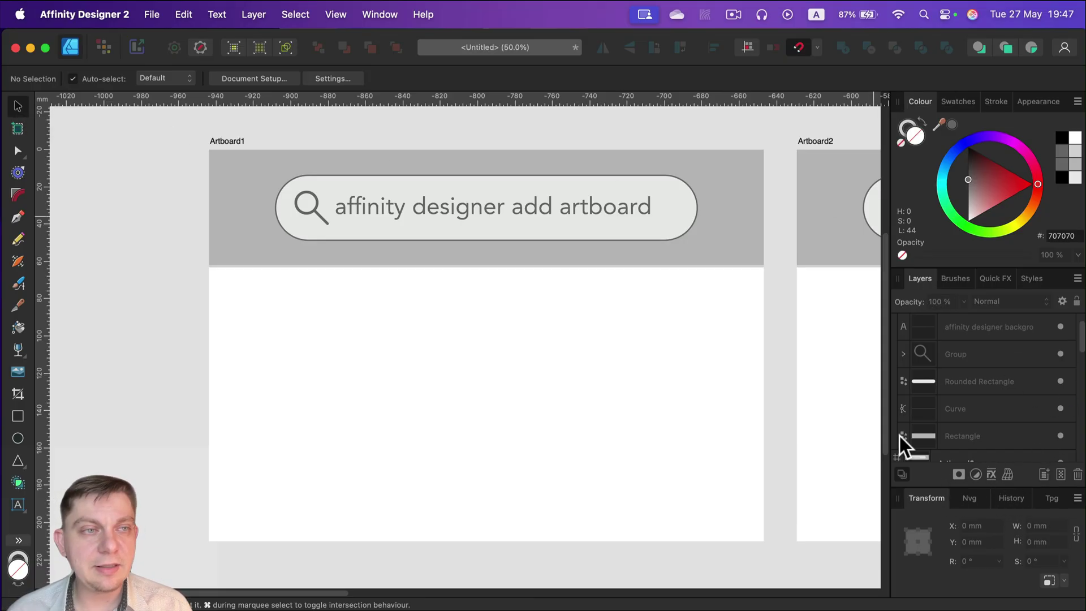
Step: With the Artboard Tool, insert Artboard5 through Artboard8 and set the size preset to iPhone X/XS
{"action": "left_click", "coordinate": [14, 131]}
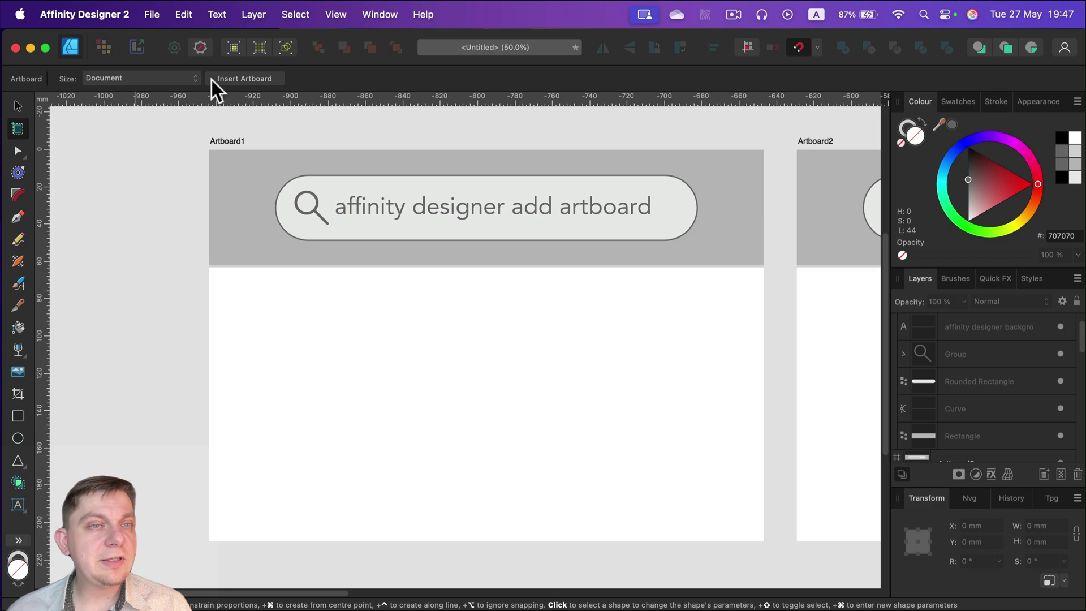
{"action": "left_click", "coordinate": [269, 77]}
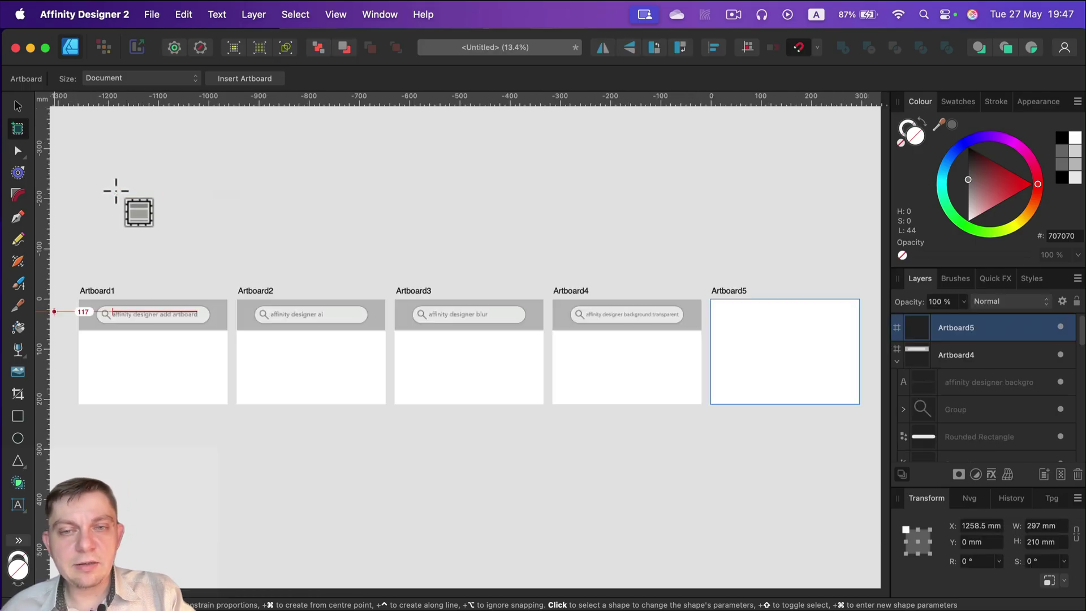
{"action": "key", "text": "super+0"}
{"action": "left_click", "coordinate": [256, 75]}
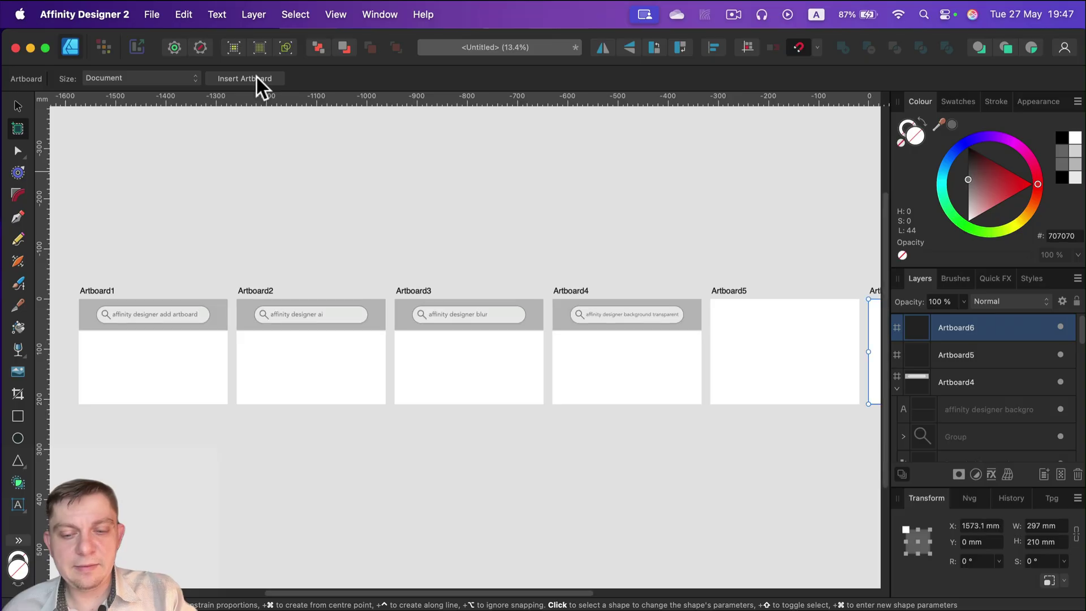
{"action": "key", "text": "super+0"}
{"action": "left_click", "coordinate": [257, 77]}
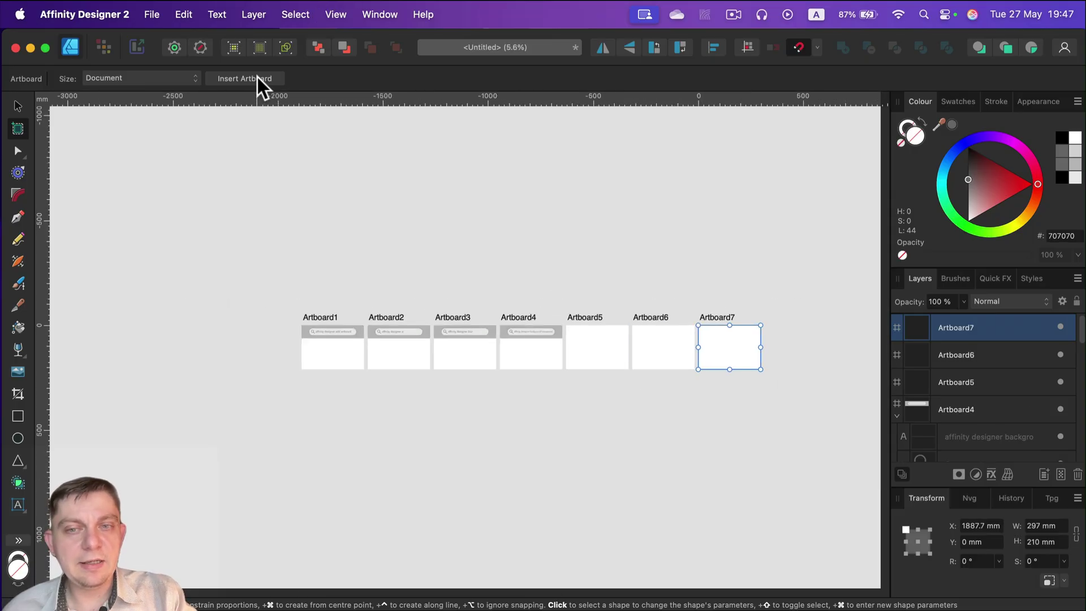
{"action": "left_click", "coordinate": [257, 77]}
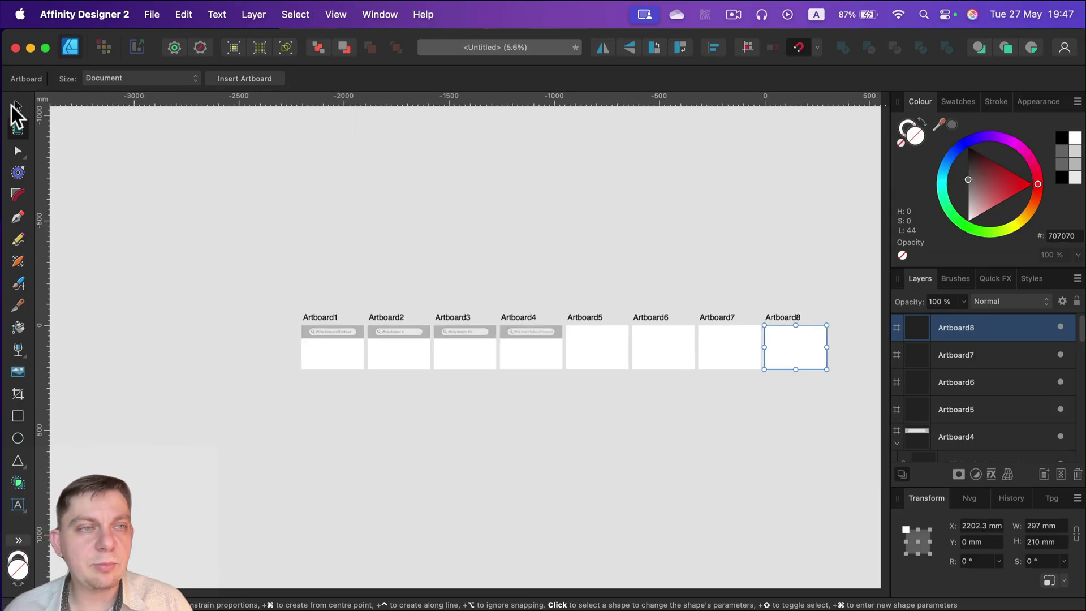
{"action": "left_click", "coordinate": [147, 74]}
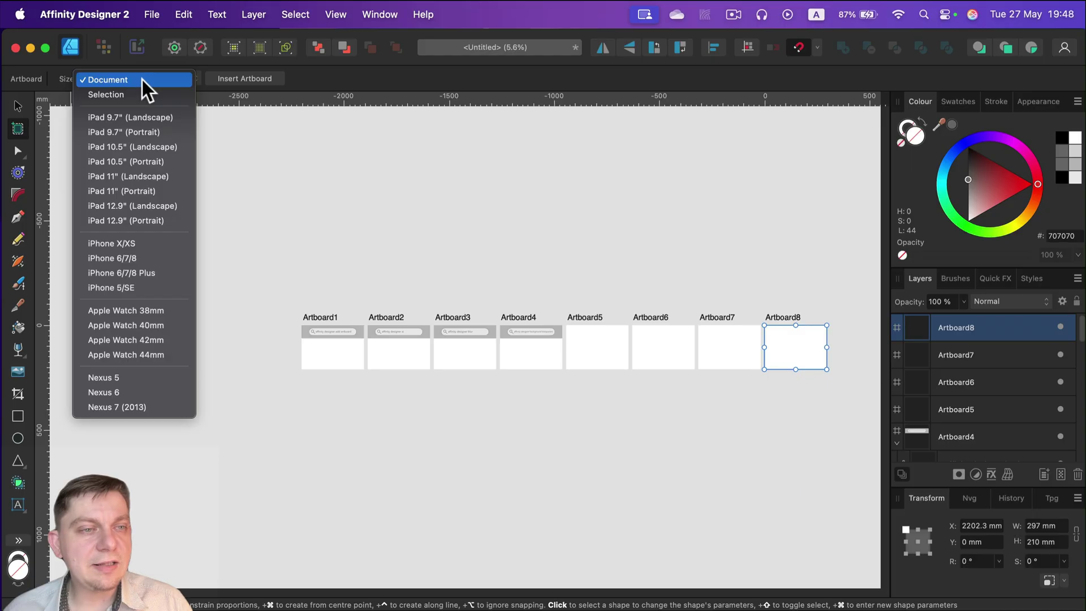
{"action": "left_click", "coordinate": [119, 243]}
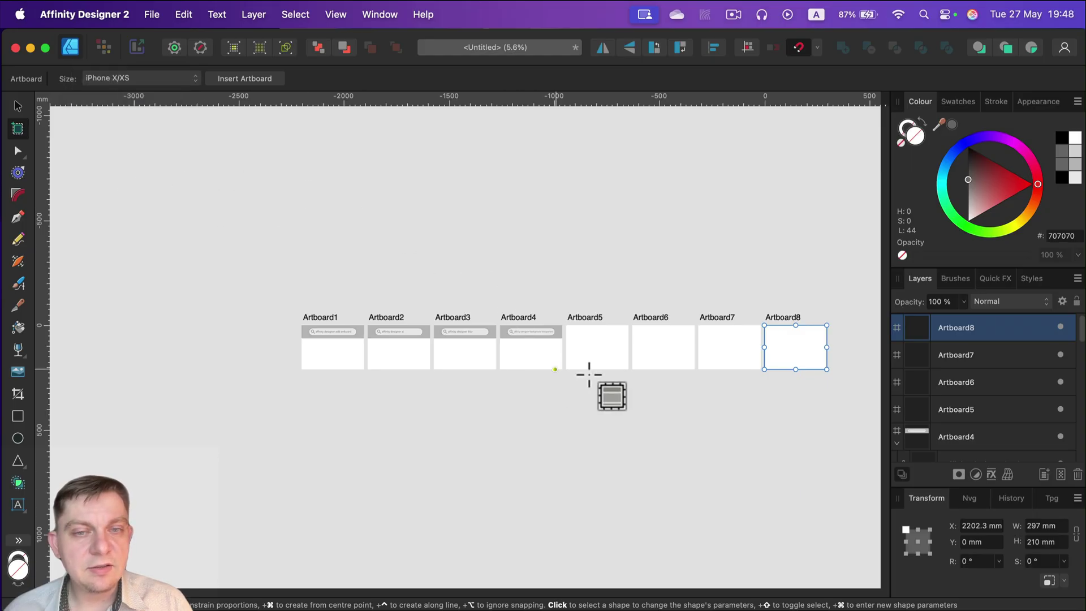
Step: Draw a new Artboard9 above the row and move Artboard8 below the row
{"action": "left_click_drag", "start_coordinate": [733, 236], "coordinate": [753, 279]}
{"action": "left_click", "coordinate": [17, 108]}
{"action": "scroll", "coordinate": [792, 363], "scroll_direction": "down", "scroll_amount": 1}
{"action": "left_click_drag", "start_coordinate": [792, 363], "coordinate": [636, 475]}
Step: Move Artboard7 above the row, Artboard8 to the row's right end, and Artboard6 down out of it
{"action": "left_click_drag", "start_coordinate": [734, 375], "coordinate": [680, 280]}
{"action": "scroll", "coordinate": [680, 280], "scroll_direction": "down", "scroll_amount": 1}
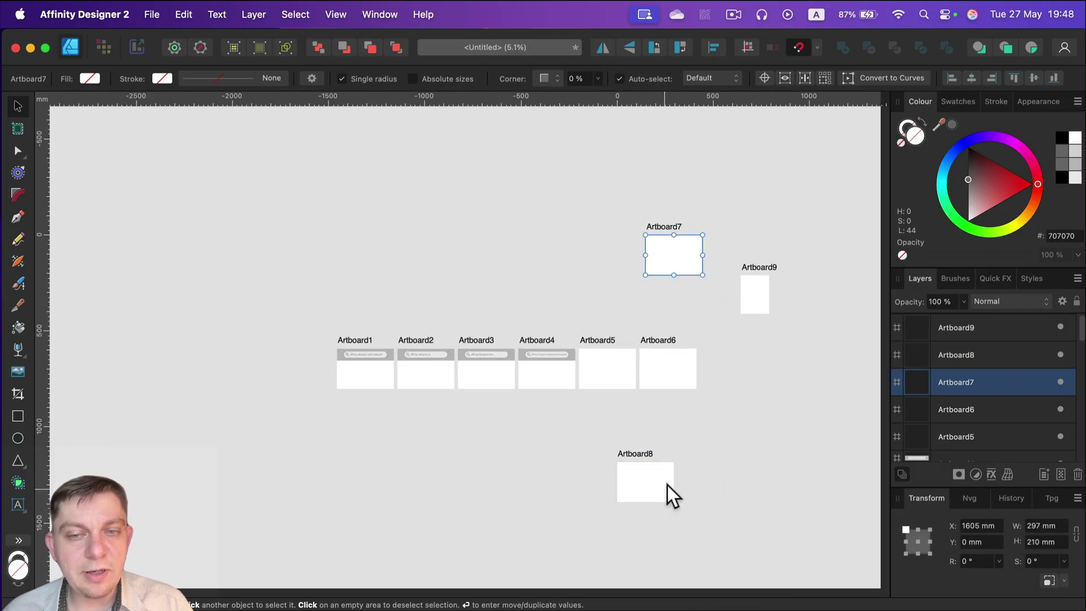
{"action": "left_click_drag", "start_coordinate": [667, 486], "coordinate": [796, 380]}
{"action": "left_click_drag", "start_coordinate": [677, 368], "coordinate": [690, 431]}
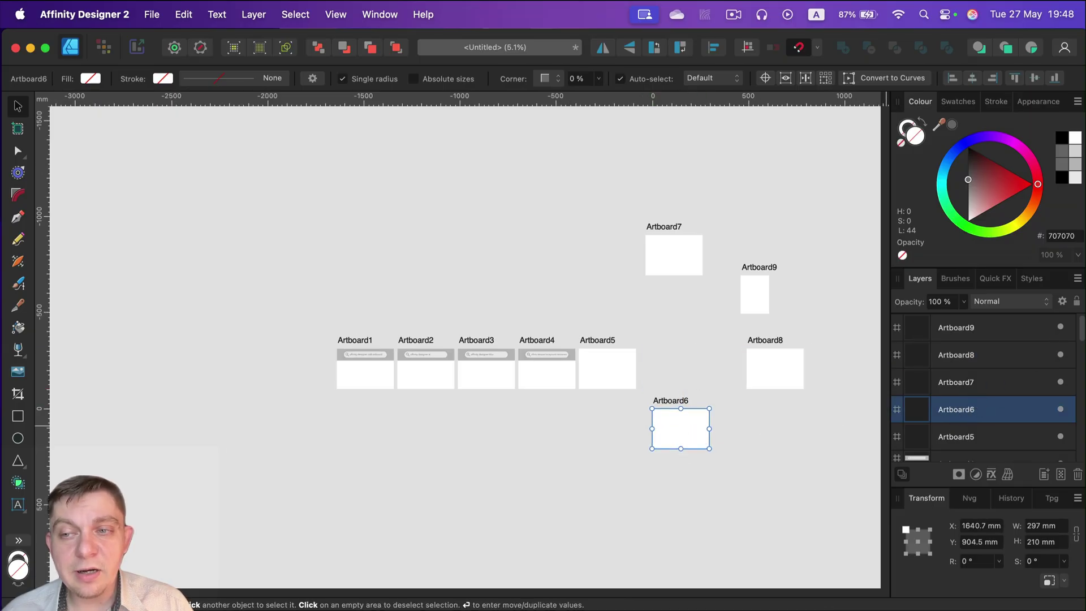
Step: Marquee-select Artboards 6 to 9 and delete them, leaving Artboard1 to Artboard5
{"action": "mouse_move", "coordinate": [1081, 325]}
{"action": "left_mouse_down"}
{"action": "mouse_move", "coordinate": [1080, 458]}
{"action": "mouse_move", "coordinate": [1081, 311]}
{"action": "left_mouse_up"}
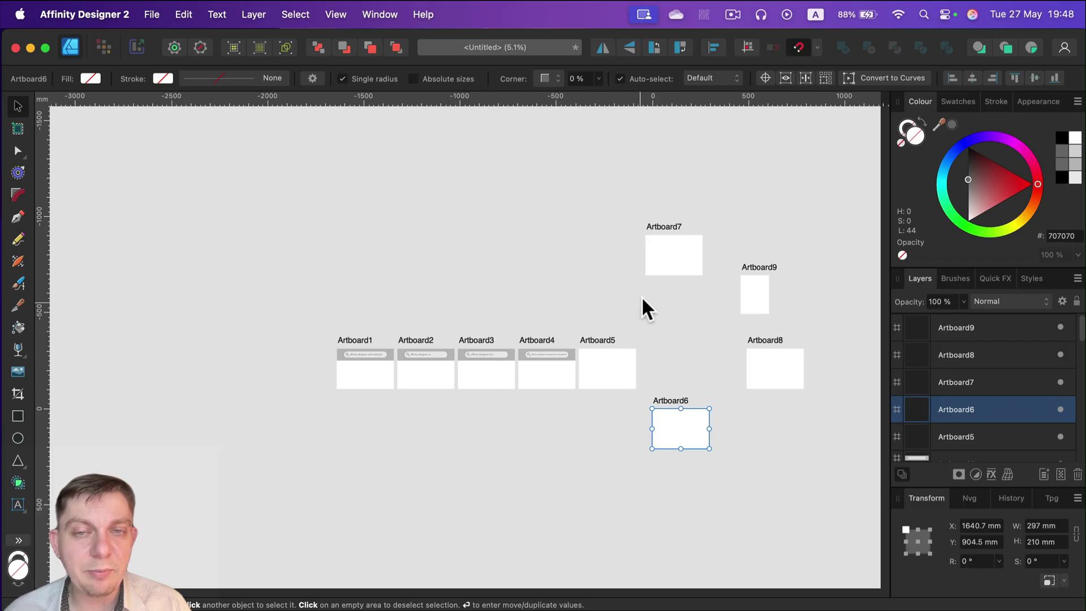
{"action": "left_click_drag", "start_coordinate": [631, 187], "coordinate": [844, 480]}
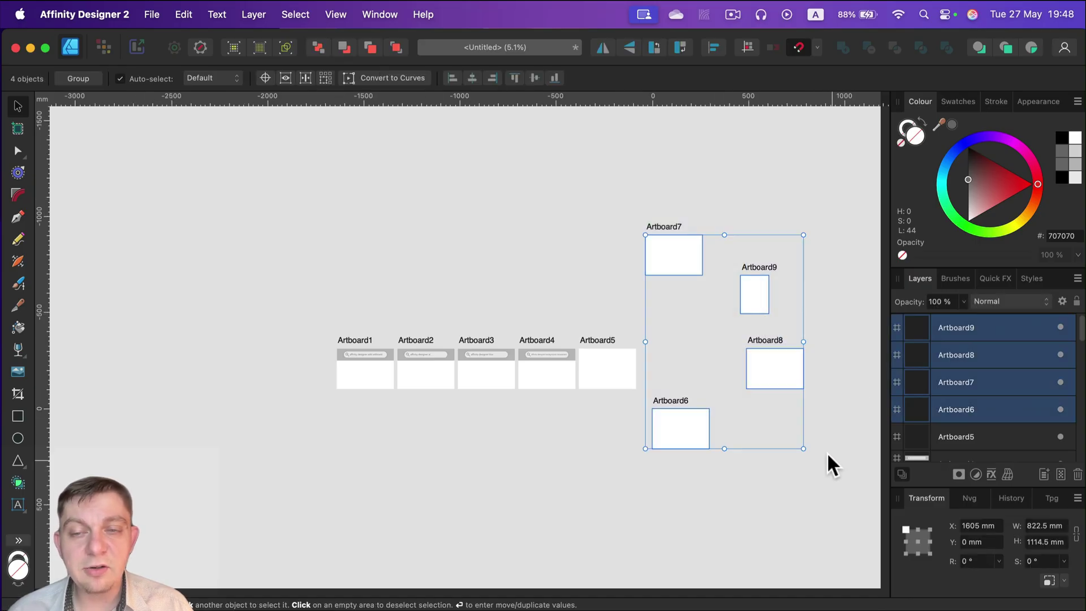
{"action": "left_click", "coordinate": [1077, 475]}
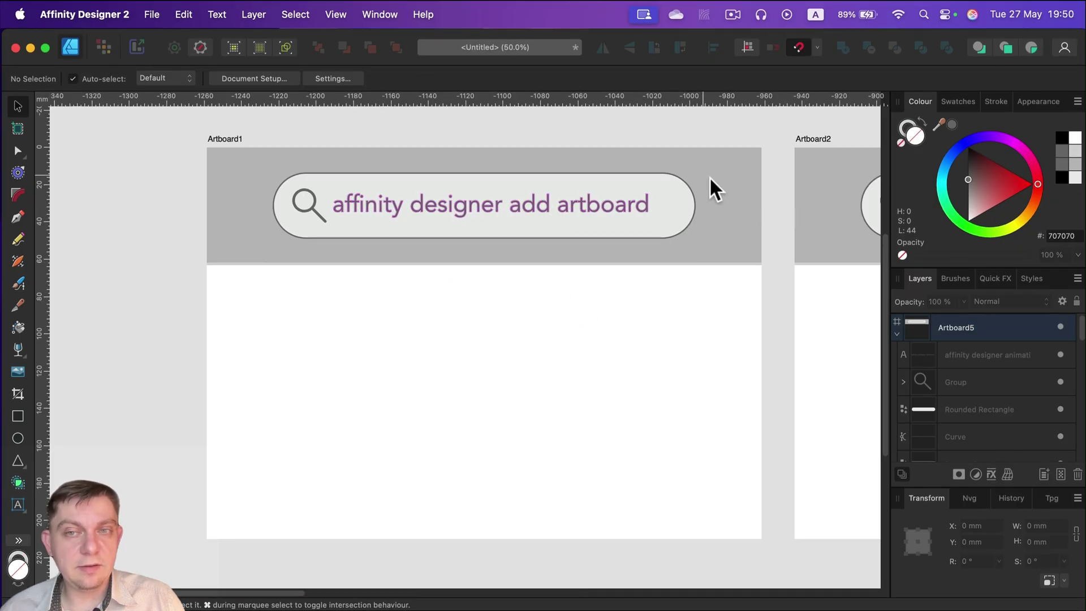
Step: Pan from Artboard1 until Artboard2's 'affinity designer ai' bar and Artboard3 are in view
{"action": "left_click_drag", "start_coordinate": [812, 213], "coordinate": [470, 247]}
{"action": "left_click_drag", "start_coordinate": [709, 279], "coordinate": [521, 266]}
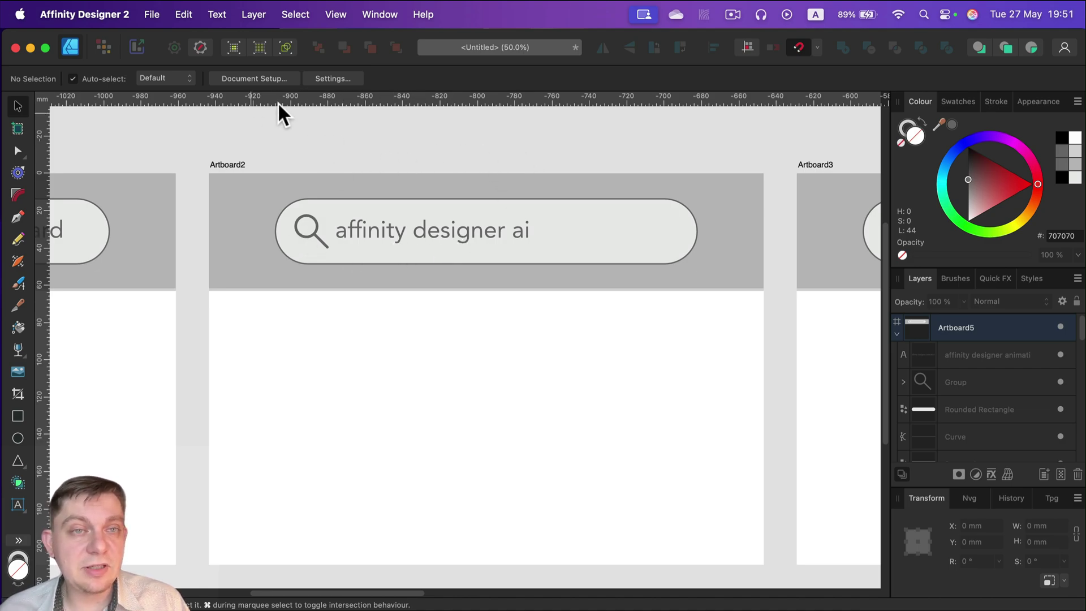
Step: Draw a roughly 79.1 mm square below Artboard3's 'affinity designer blur' bar and fill it FF0000 red
{"action": "scroll", "coordinate": [659, 269], "scroll_direction": "right", "scroll_amount": 10}
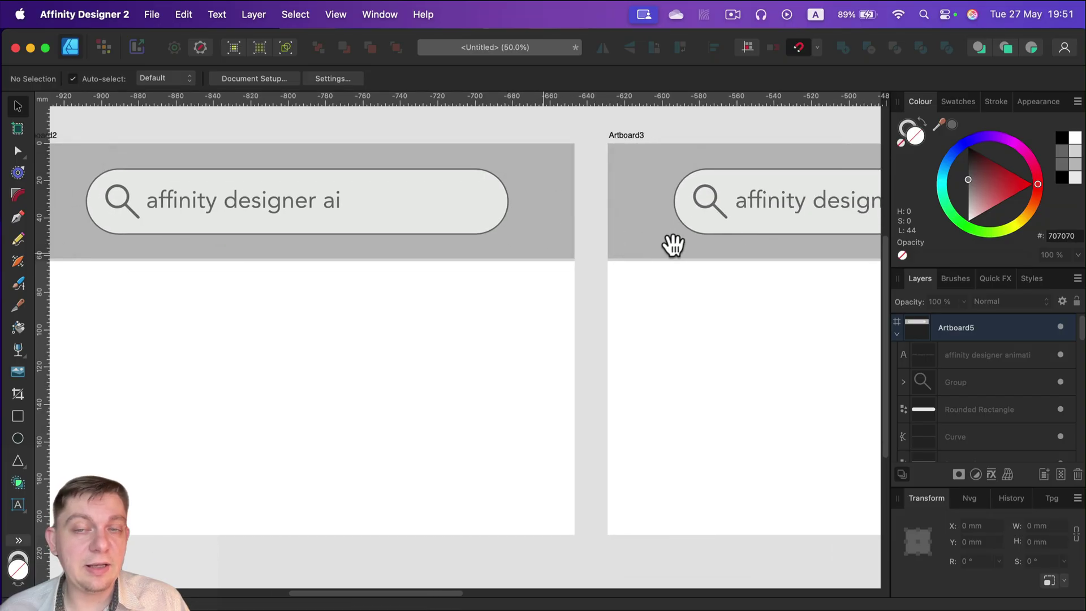
{"action": "scroll", "coordinate": [468, 280], "scroll_direction": "right", "scroll_amount": 1}
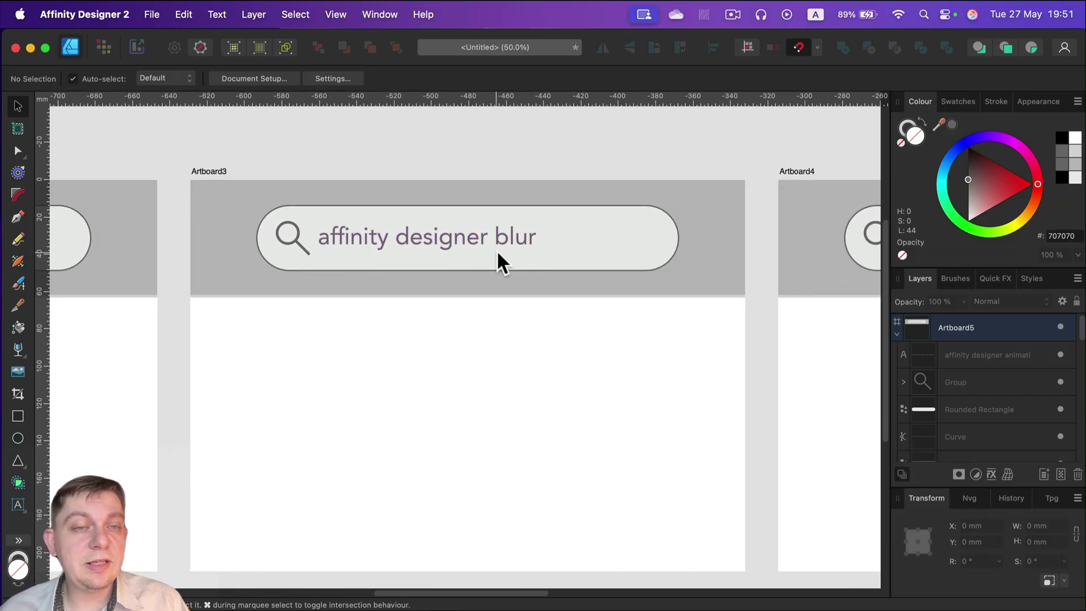
{"action": "scroll", "coordinate": [500, 260], "scroll_direction": "down", "scroll_amount": 4}
{"action": "scroll", "coordinate": [487, 271], "scroll_direction": "up", "scroll_amount": 1}
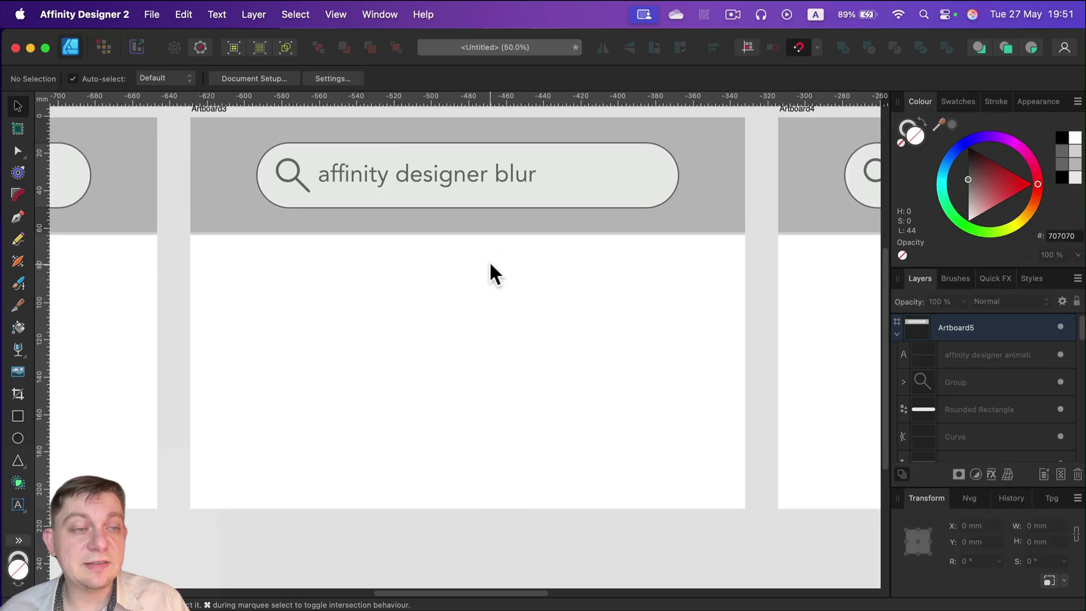
{"action": "left_click", "coordinate": [17, 417]}
{"action": "left_click_drag", "start_coordinate": [312, 272], "coordinate": [461, 420]}
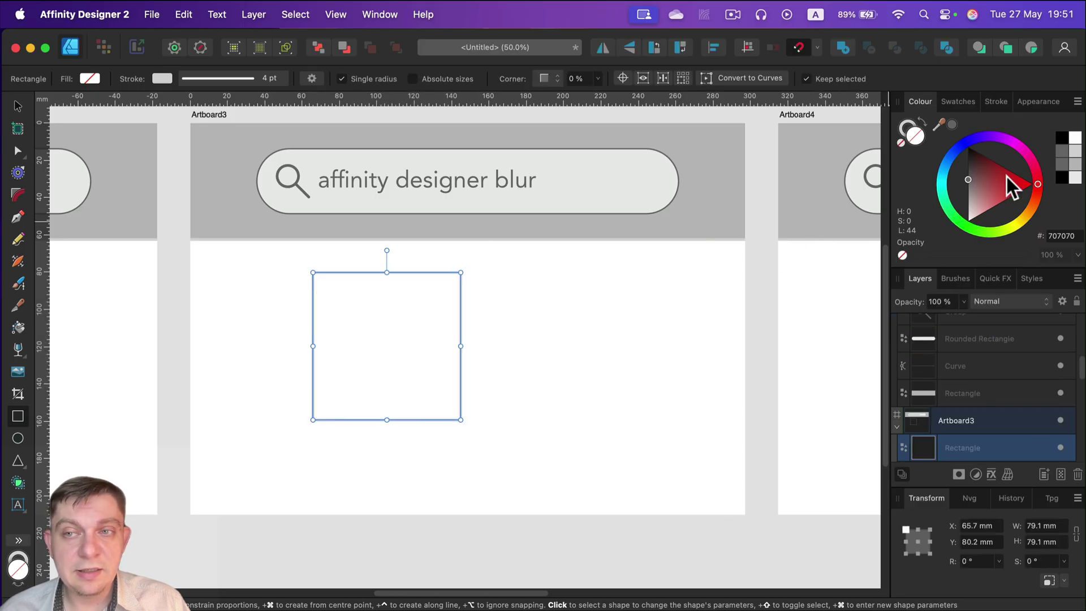
{"action": "left_click_drag", "start_coordinate": [1006, 176], "coordinate": [1060, 176]}
{"action": "left_click", "coordinate": [17, 106]}
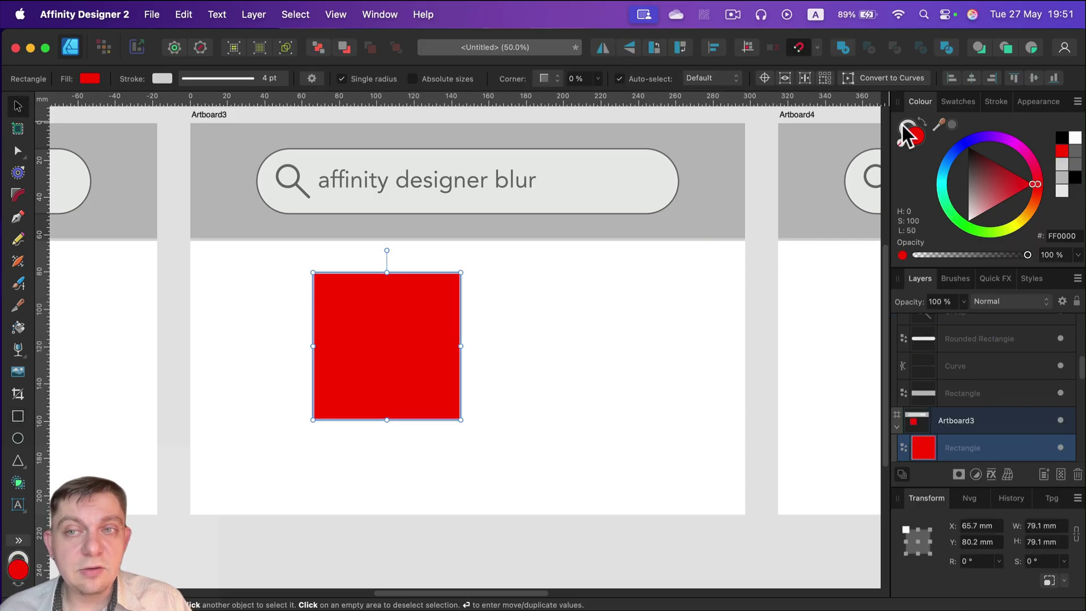
{"action": "left_click", "coordinate": [907, 129]}
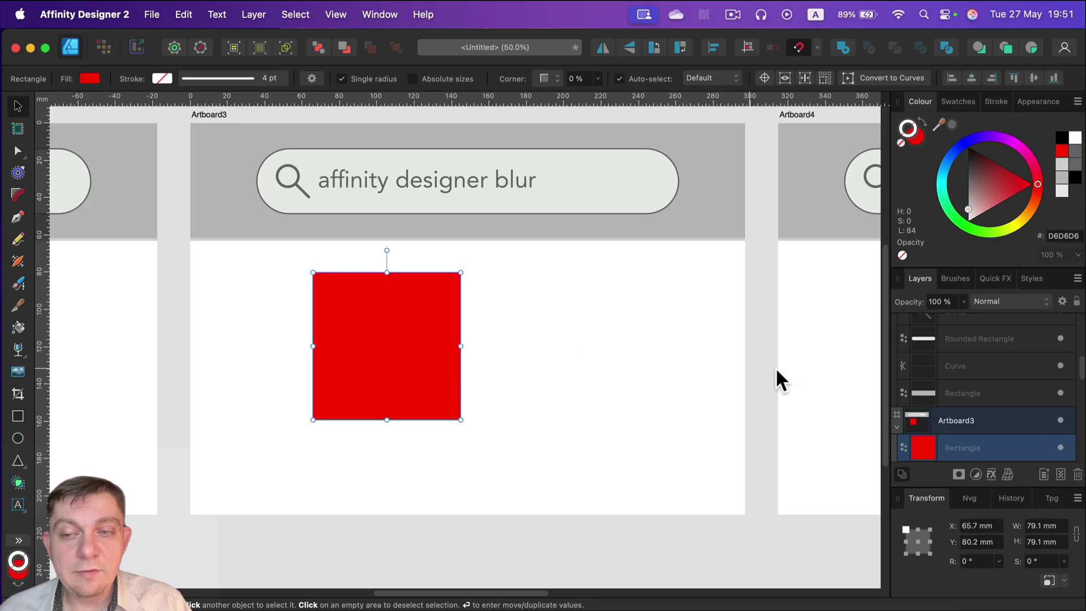
Step: Apply a Gaussian Blur layer effect with an 81.5 px radius to the red square
{"action": "left_click", "coordinate": [991, 475]}
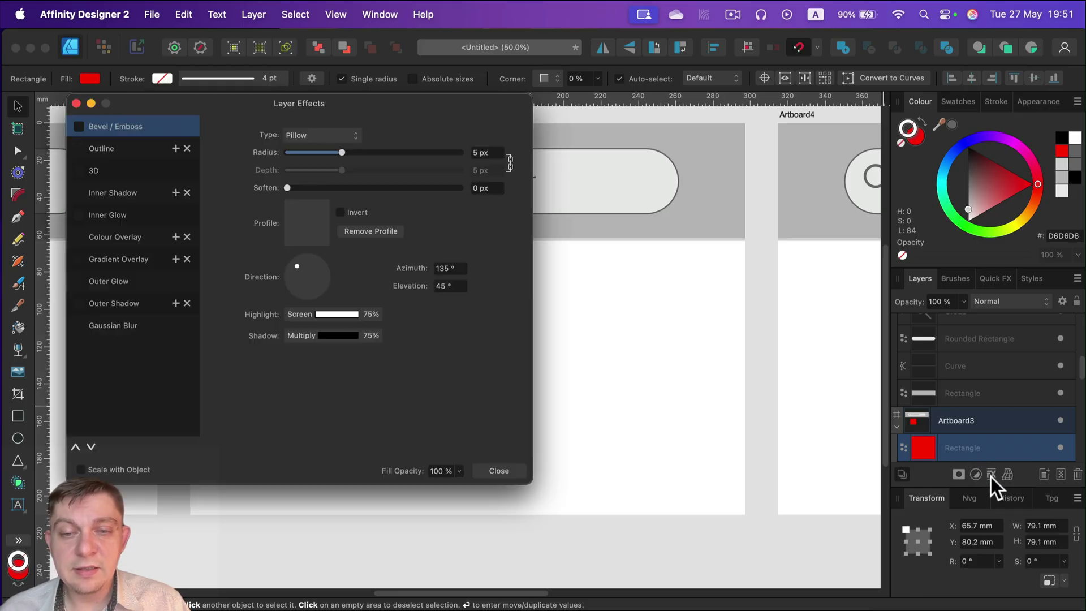
{"action": "left_click_drag", "start_coordinate": [190, 95], "coordinate": [719, 118]}
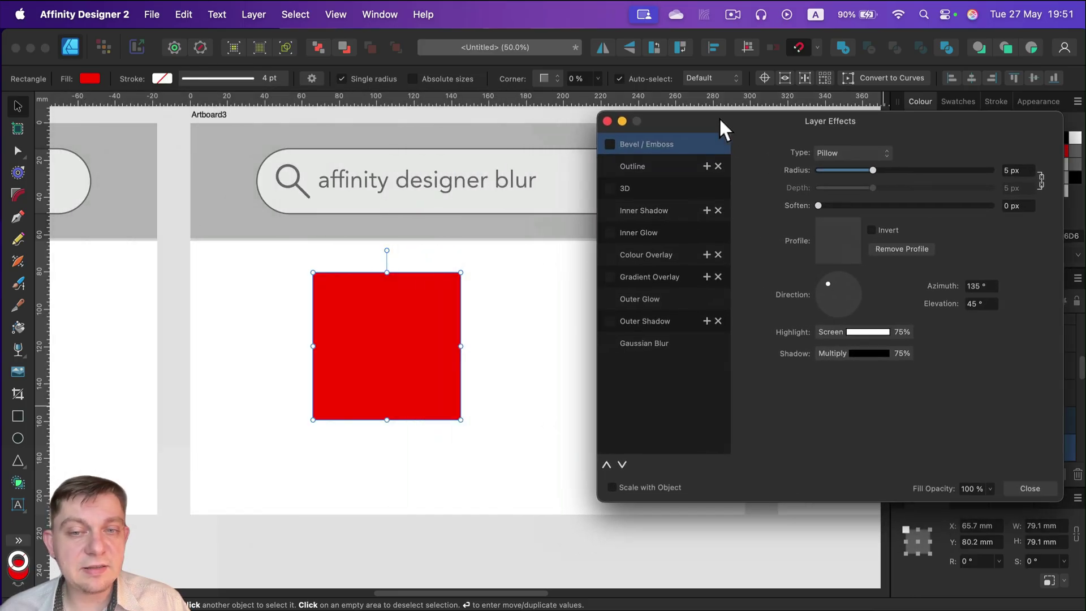
{"action": "left_click", "coordinate": [647, 343]}
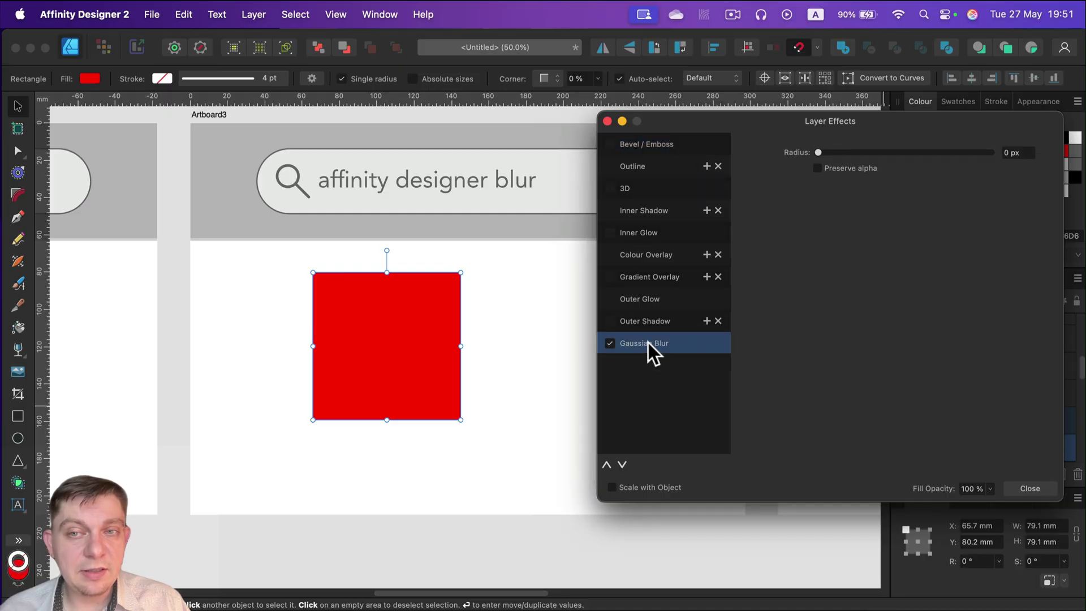
{"action": "left_click_drag", "start_coordinate": [826, 151], "coordinate": [984, 153]}
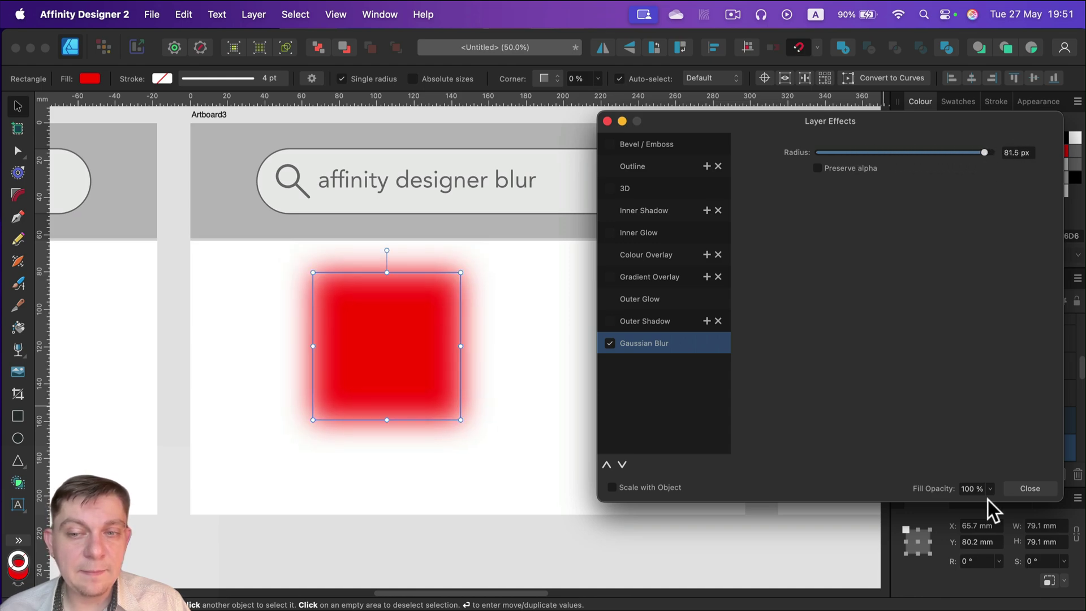
{"action": "left_click", "coordinate": [1028, 488]}
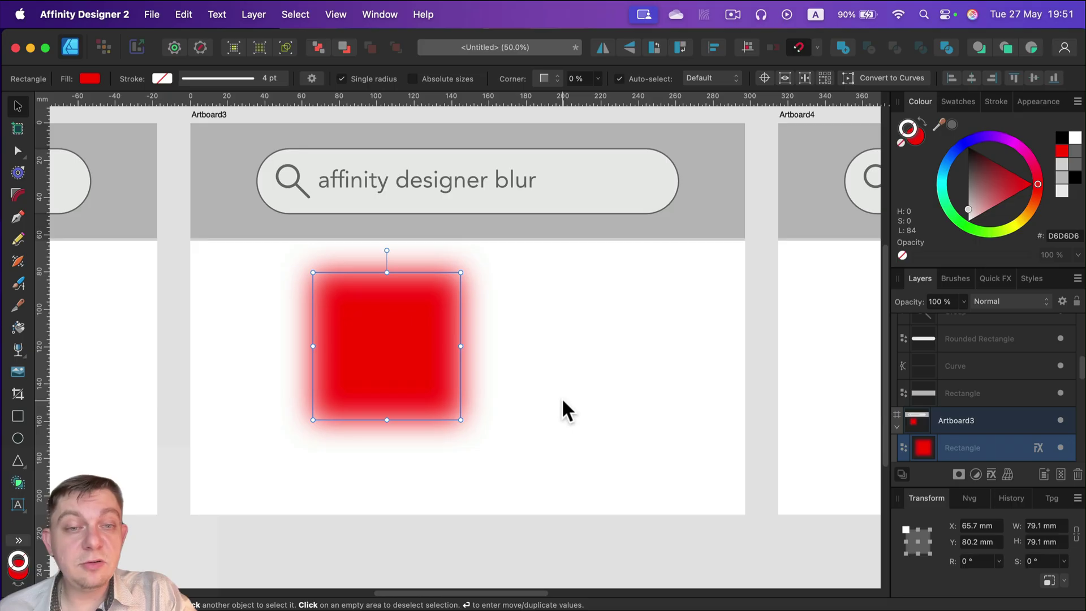
Step: Delete the red square and paste the portrait photo onto Artboard3 in the Pixel Persona
{"action": "key", "text": "Delete"}
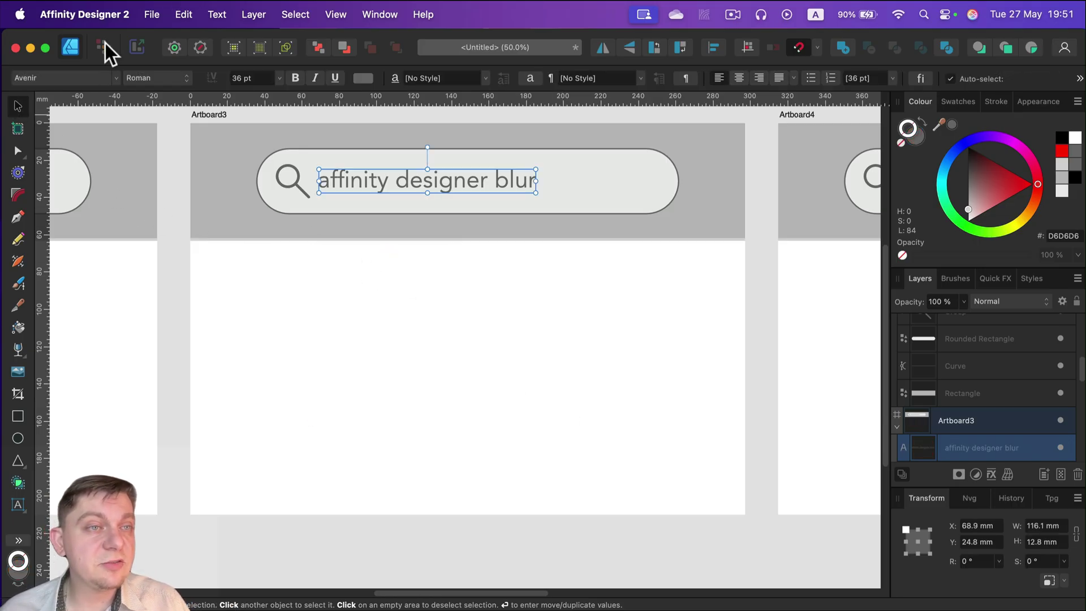
{"action": "left_click", "coordinate": [104, 45]}
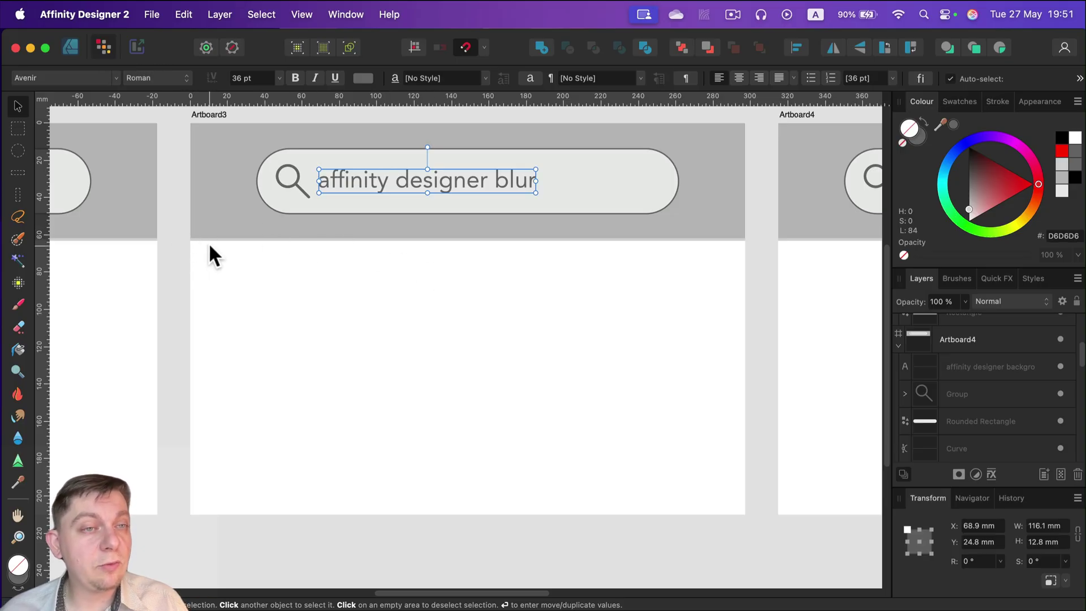
{"action": "key", "text": "super+v"}
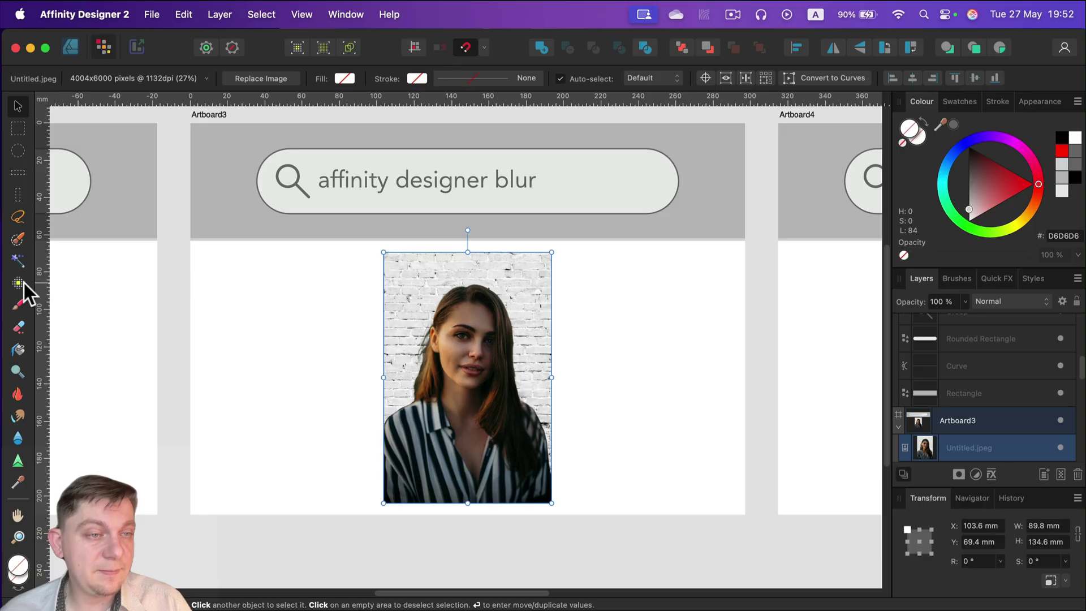
Step: Blur the woman's face with the Blur Brush Tool, then return to the Designer Persona
{"action": "left_click", "coordinate": [19, 437]}
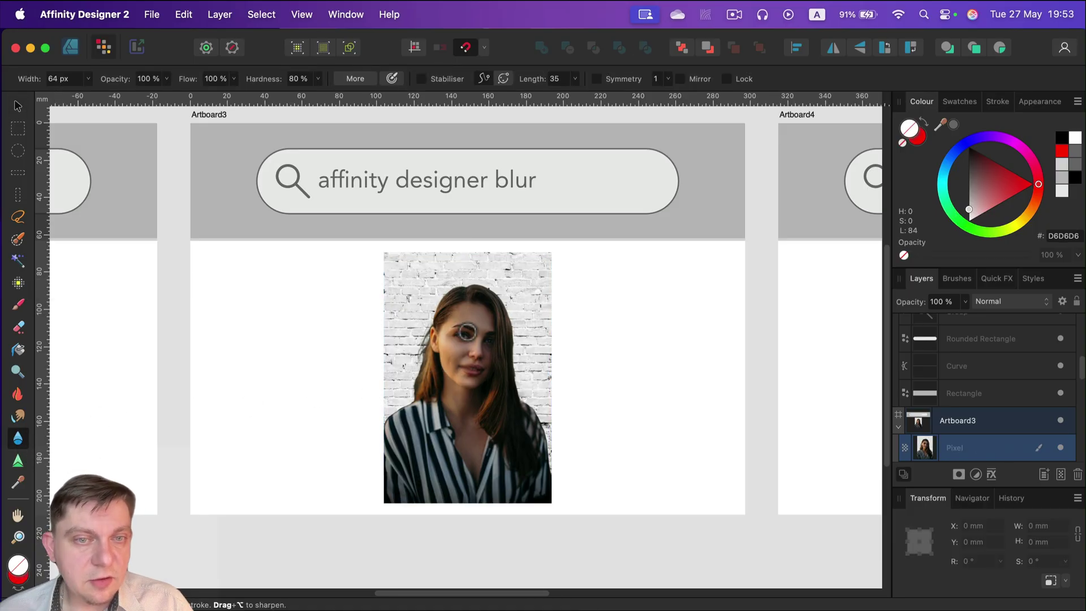
{"action": "mouse_move", "coordinate": [467, 331]}
{"action": "left_mouse_down"}
{"action": "mouse_move", "coordinate": [467, 360]}
{"action": "mouse_move", "coordinate": [474, 327]}
{"action": "mouse_move", "coordinate": [452, 342]}
{"action": "mouse_move", "coordinate": [447, 328]}
{"action": "mouse_move", "coordinate": [468, 320]}
{"action": "left_mouse_up"}
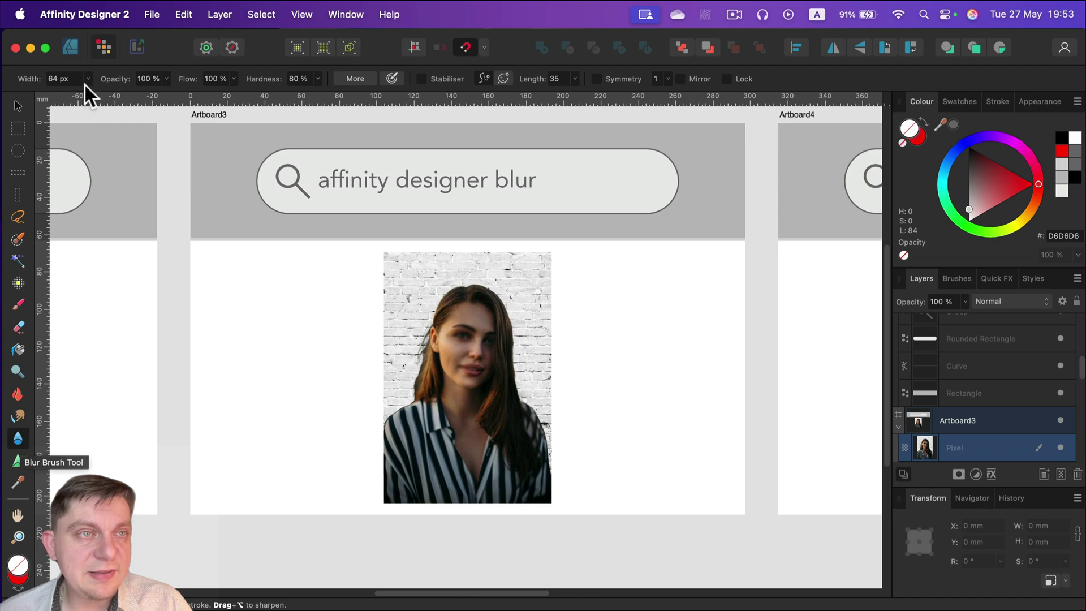
{"action": "left_click", "coordinate": [71, 46]}
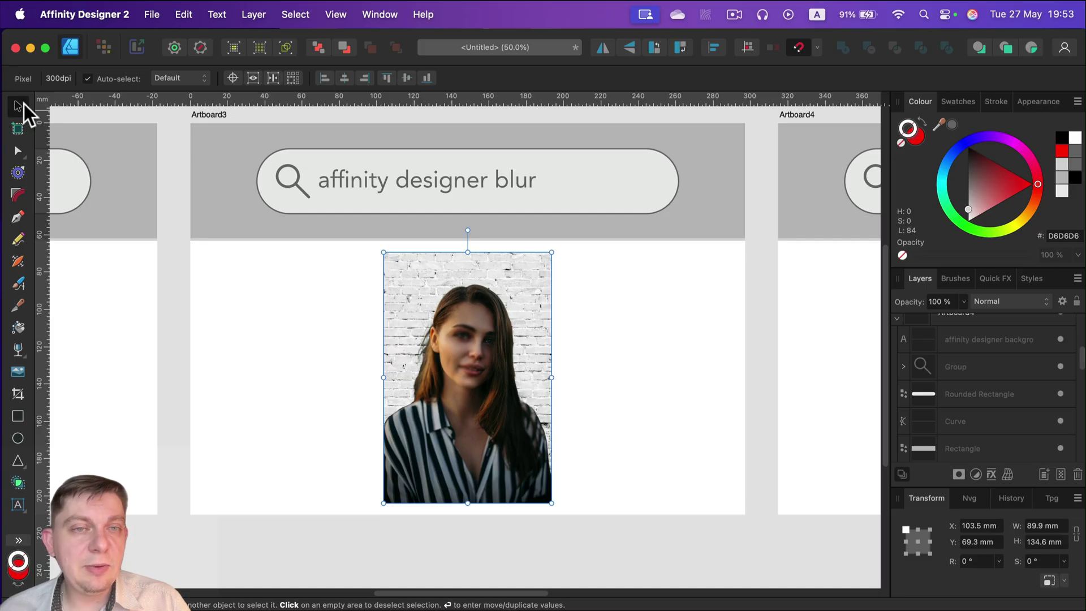
Step: Deselect the photo and pan the canvas over to Artboard4's search bar
{"action": "left_click", "coordinate": [738, 331]}
{"action": "left_click_drag", "start_coordinate": [758, 336], "coordinate": [568, 386]}
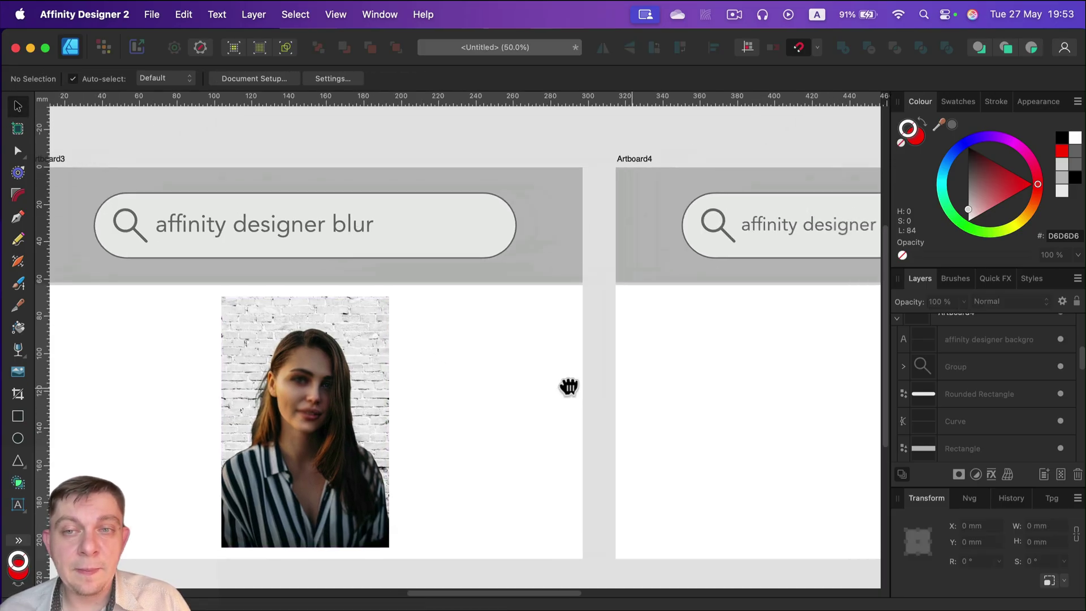
{"action": "left_click_drag", "start_coordinate": [894, 421], "coordinate": [460, 430]}
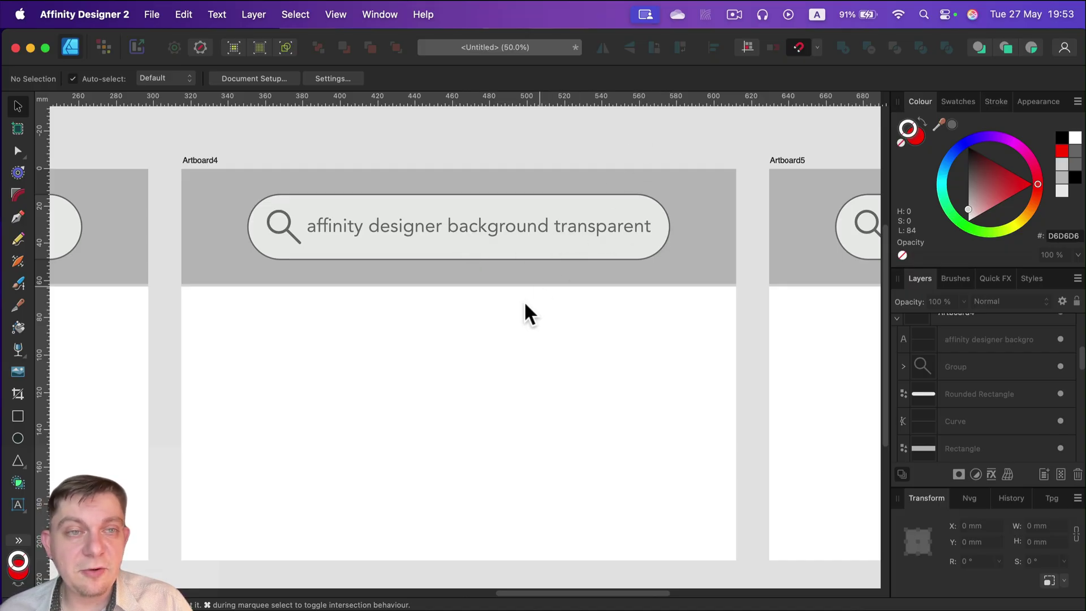
{"action": "scroll", "coordinate": [523, 305], "scroll_direction": "down", "scroll_amount": 3}
Step: Select then deselect Artboard4 and open Document Setup from the context toolbar
{"action": "left_click", "coordinate": [202, 128]}
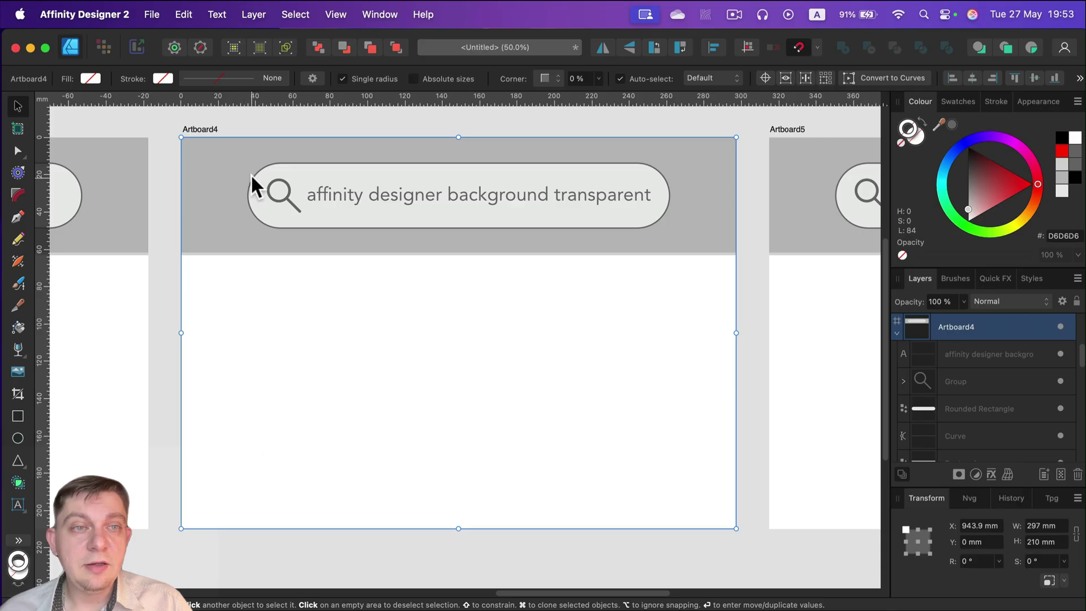
{"action": "left_click", "coordinate": [162, 114]}
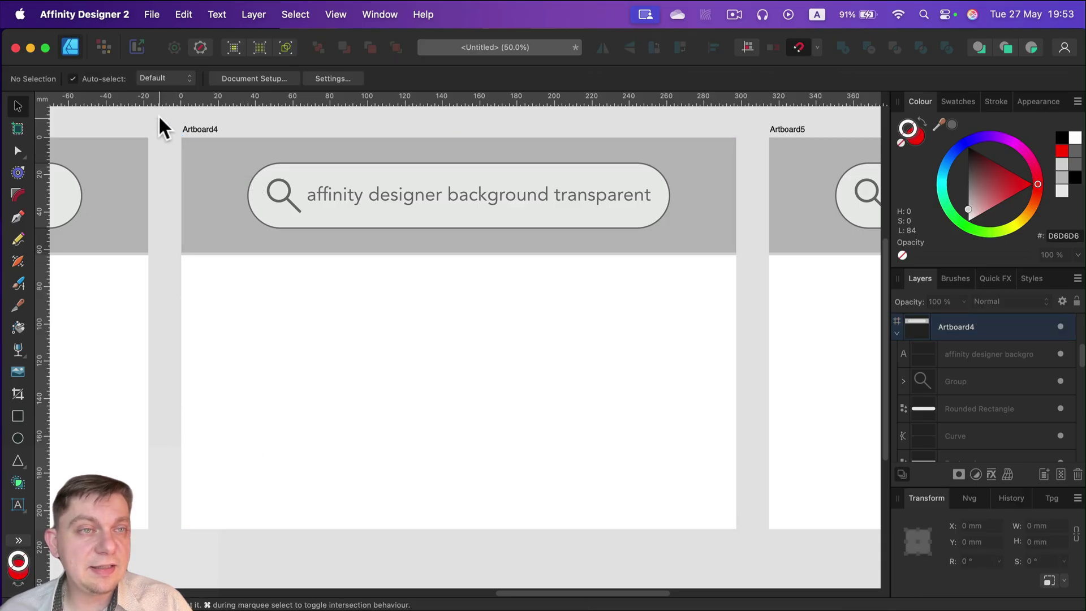
{"action": "left_click", "coordinate": [262, 79]}
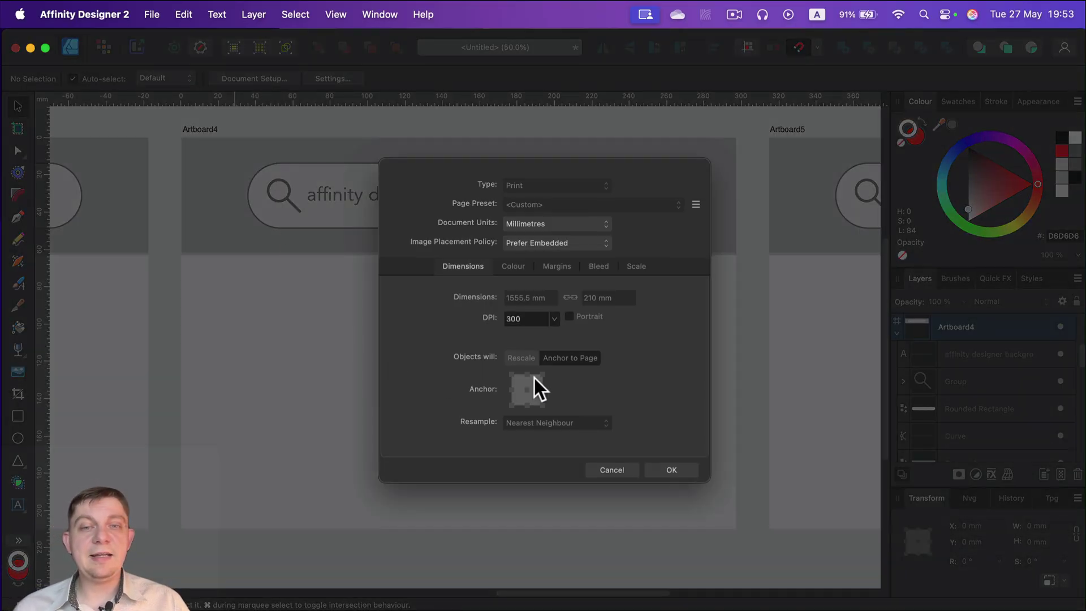
Step: Enable Transparent background in Document Setup's Colour settings and confirm with OK
{"action": "left_click", "coordinate": [514, 267]}
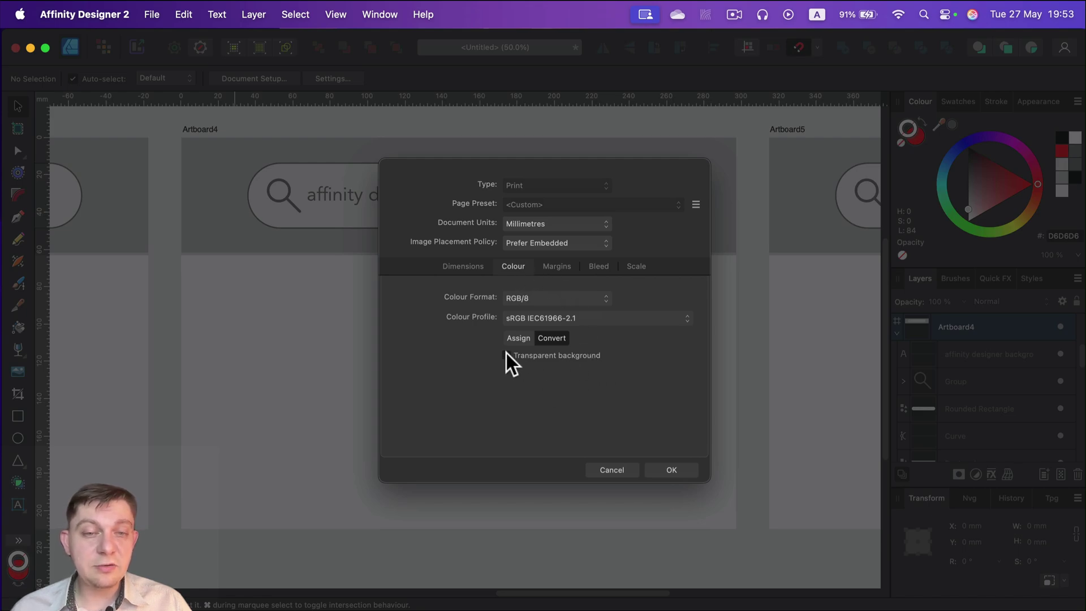
{"action": "left_click", "coordinate": [673, 470]}
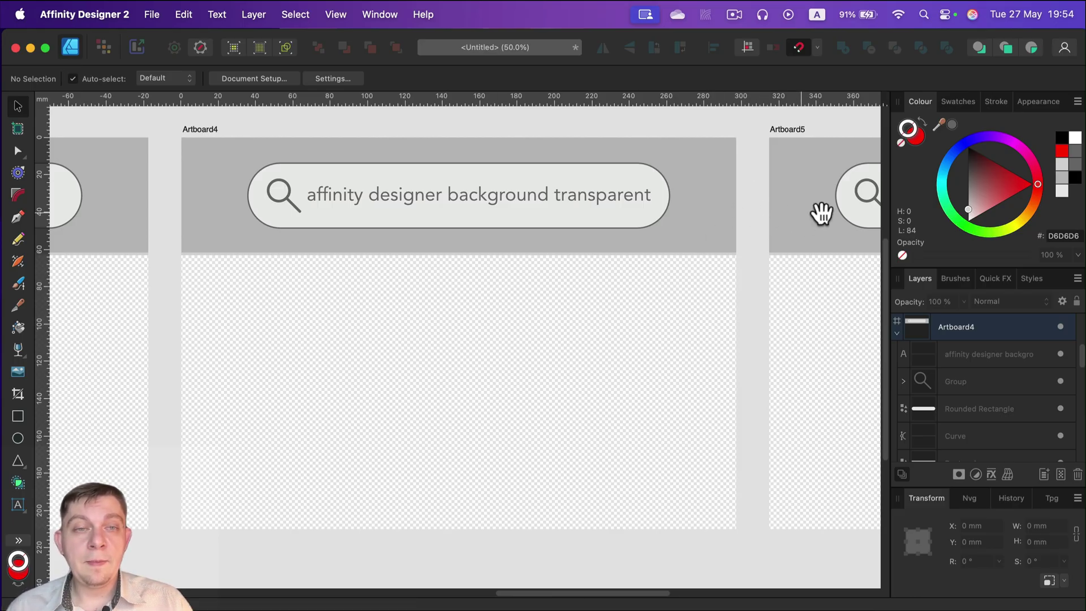
Step: Pan right to Artboard5 with its 'affinity designer animation' search bar
{"action": "left_click_drag", "start_coordinate": [817, 211], "coordinate": [463, 245]}
{"action": "scroll", "coordinate": [594, 259], "scroll_direction": "right", "scroll_amount": 5}
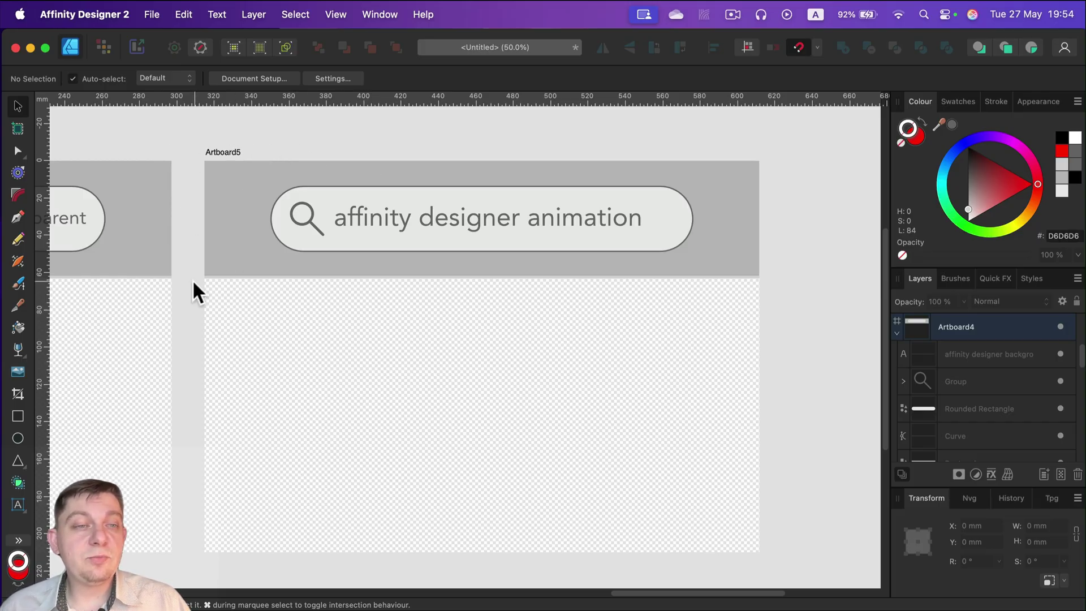
Step: Scroll back to review Artboard1's transparent background
{"action": "scroll", "coordinate": [192, 281], "scroll_direction": "left", "scroll_amount": 20}
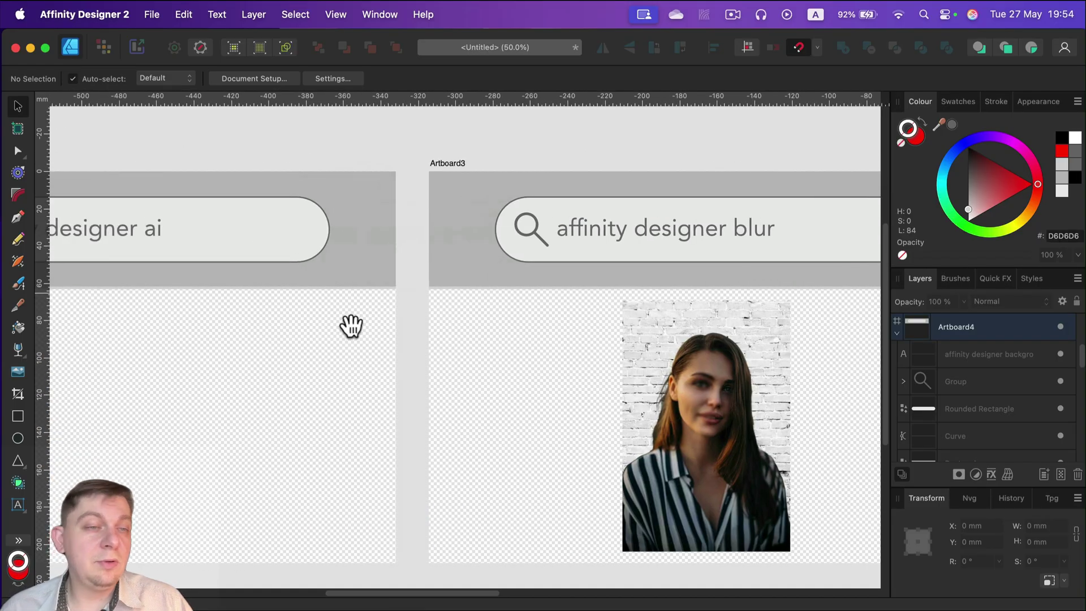
{"action": "scroll", "coordinate": [351, 326], "scroll_direction": "left", "scroll_amount": 20}
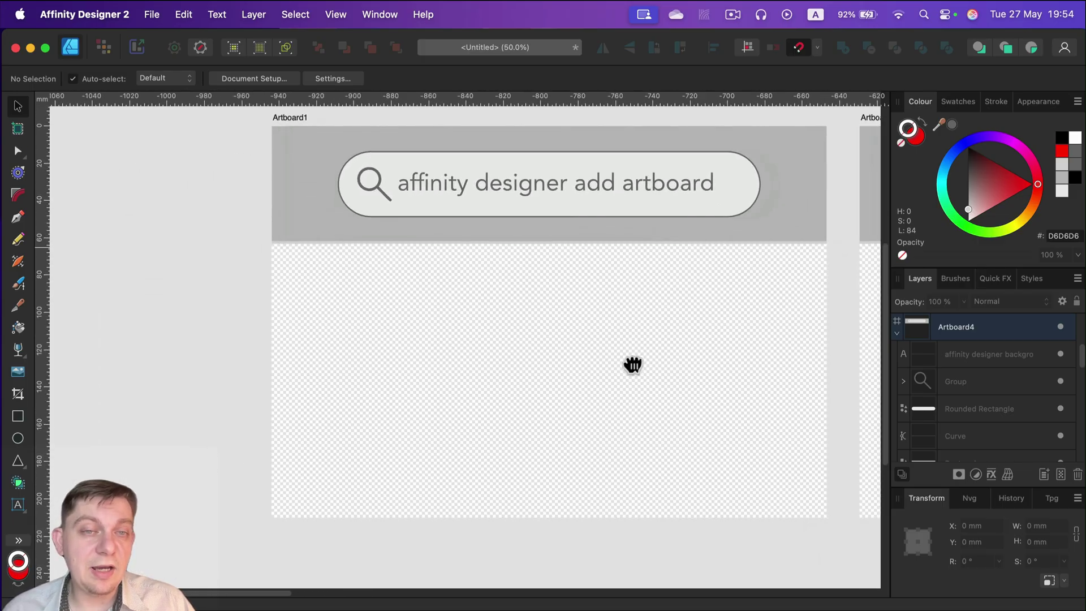
{"action": "scroll", "coordinate": [632, 364], "scroll_direction": "right", "scroll_amount": 10}
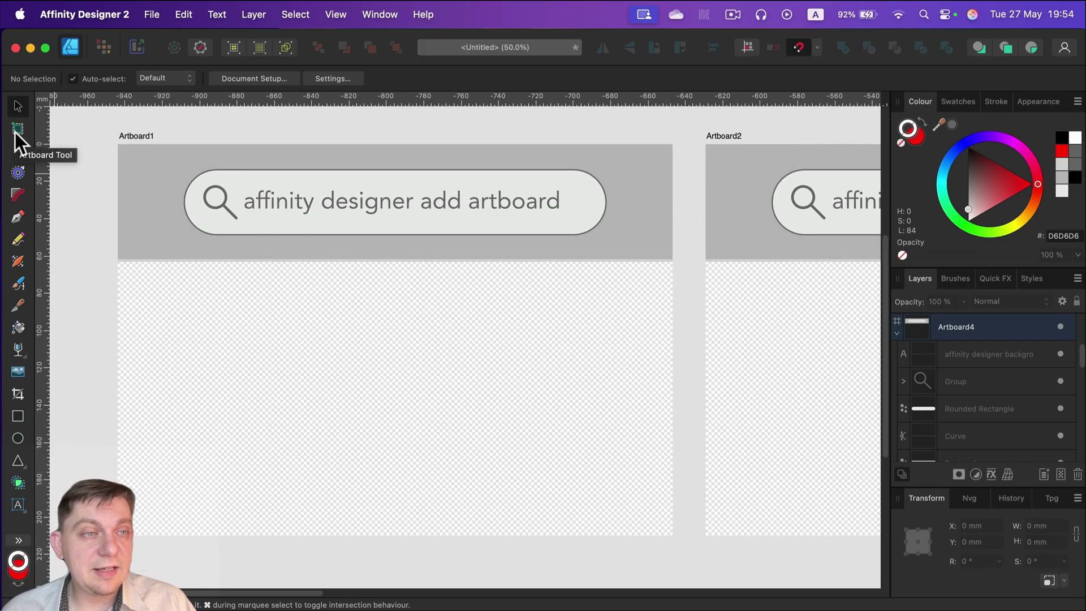
Step: Try the Artboard Tool, return to the Move Tool, and scroll to Artboard2's 'affinity designer ai' search bar
{"action": "left_click", "coordinate": [17, 129]}
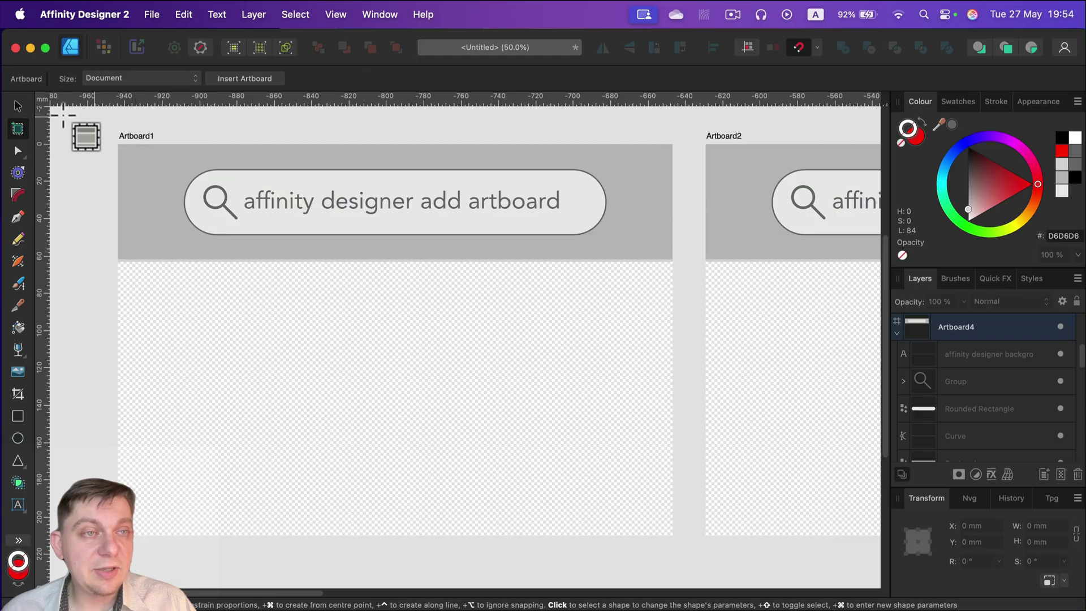
{"action": "scroll", "coordinate": [126, 262], "scroll_direction": "up", "scroll_amount": 8}
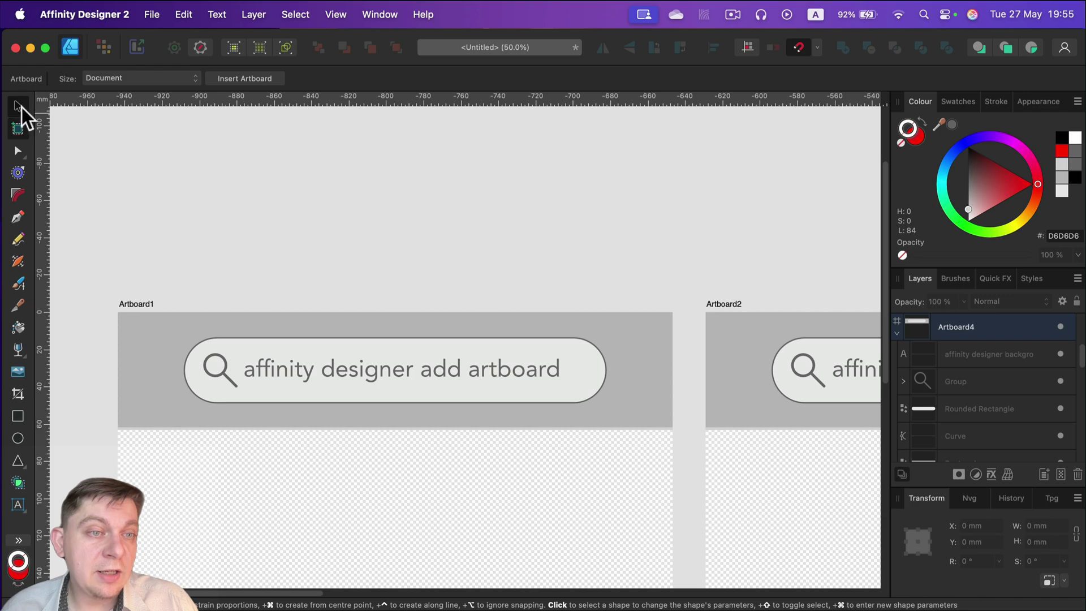
{"action": "left_click", "coordinate": [19, 107]}
{"action": "scroll", "coordinate": [526, 294], "scroll_direction": "down", "scroll_amount": 3}
{"action": "scroll", "coordinate": [707, 392], "scroll_direction": "right", "scroll_amount": 8}
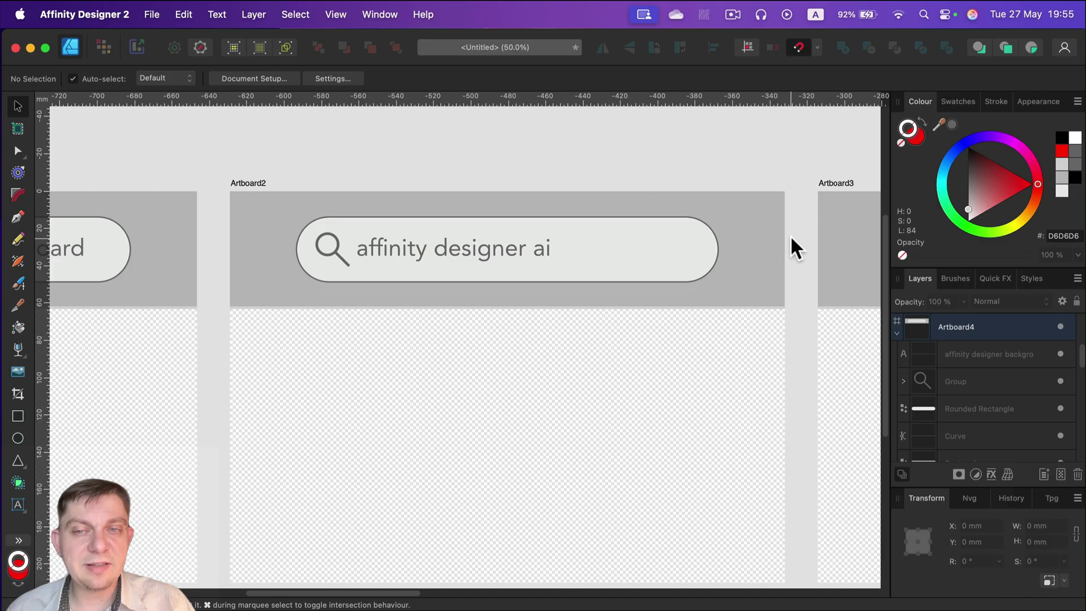
Step: Give the portrait photo on Artboard3 a Gaussian Blur layer effect with 42.4 px radius
{"action": "scroll", "coordinate": [668, 271], "scroll_direction": "right", "scroll_amount": 10}
{"action": "scroll", "coordinate": [548, 273], "scroll_direction": "right", "scroll_amount": 6}
{"action": "scroll", "coordinate": [552, 279], "scroll_direction": "down", "scroll_amount": 1}
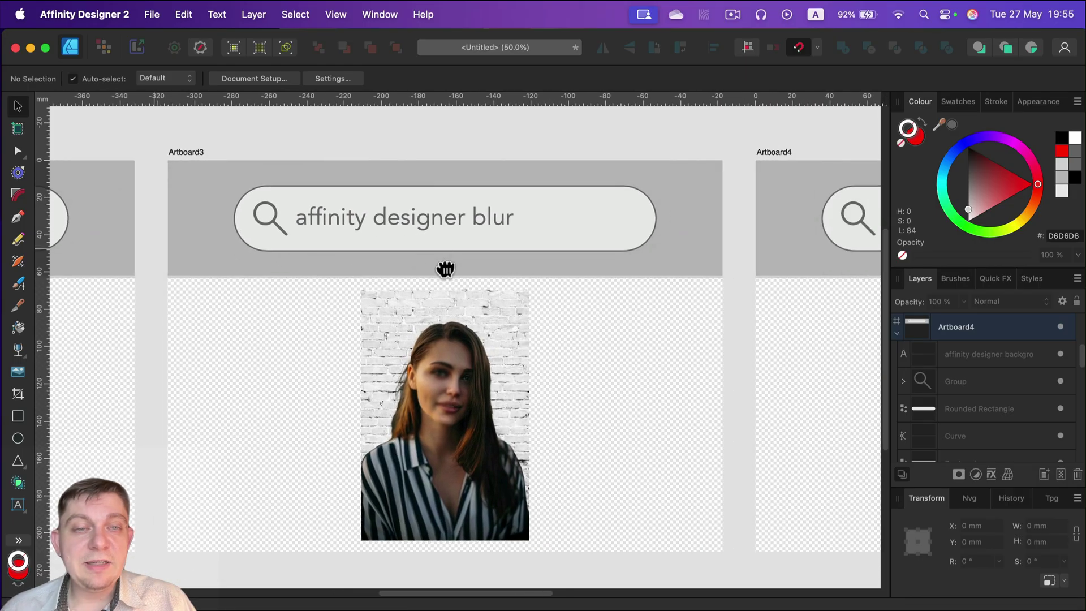
{"action": "left_click", "coordinate": [473, 325]}
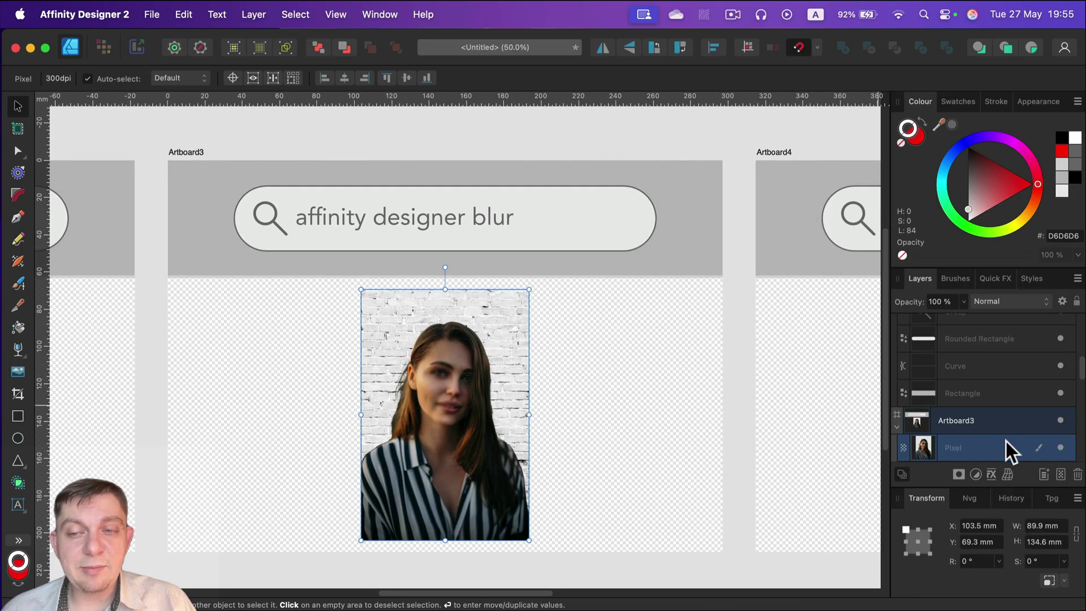
{"action": "left_click", "coordinate": [991, 474]}
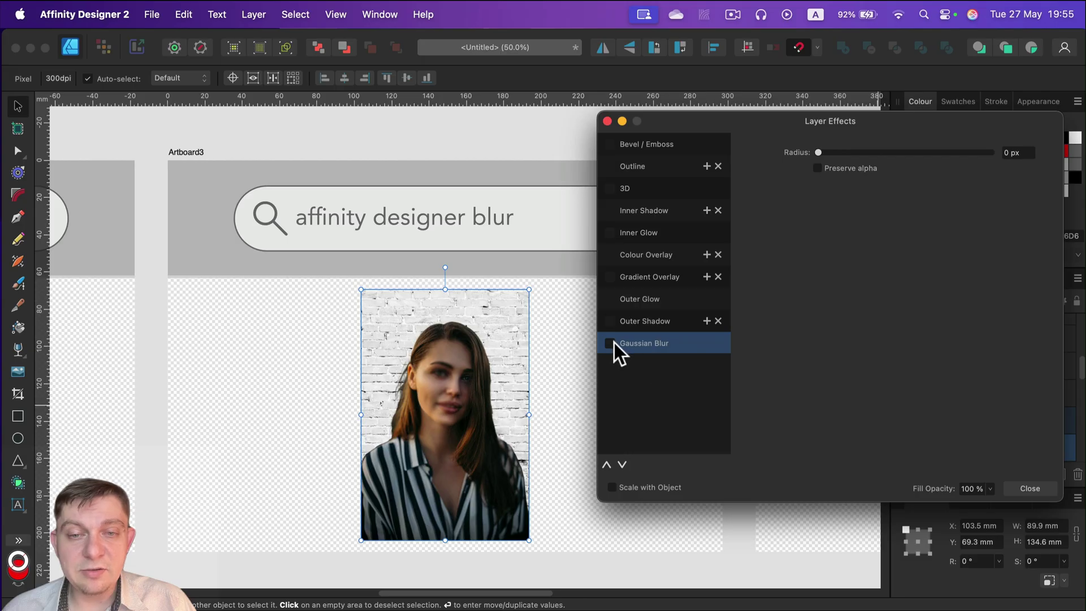
{"action": "left_click_drag", "start_coordinate": [817, 152], "coordinate": [957, 152]}
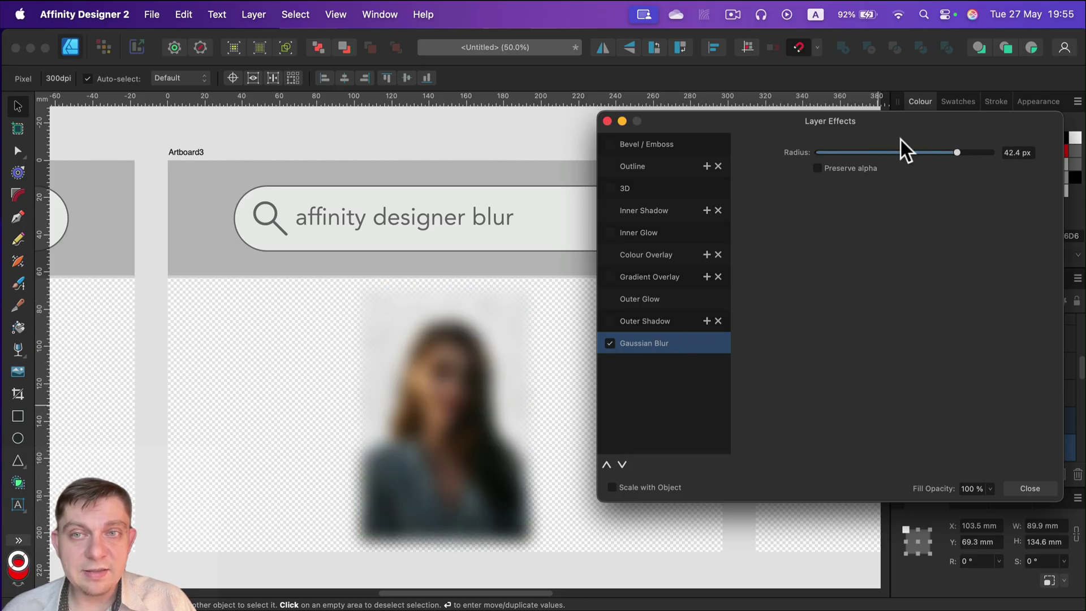
{"action": "left_click", "coordinate": [1030, 488]}
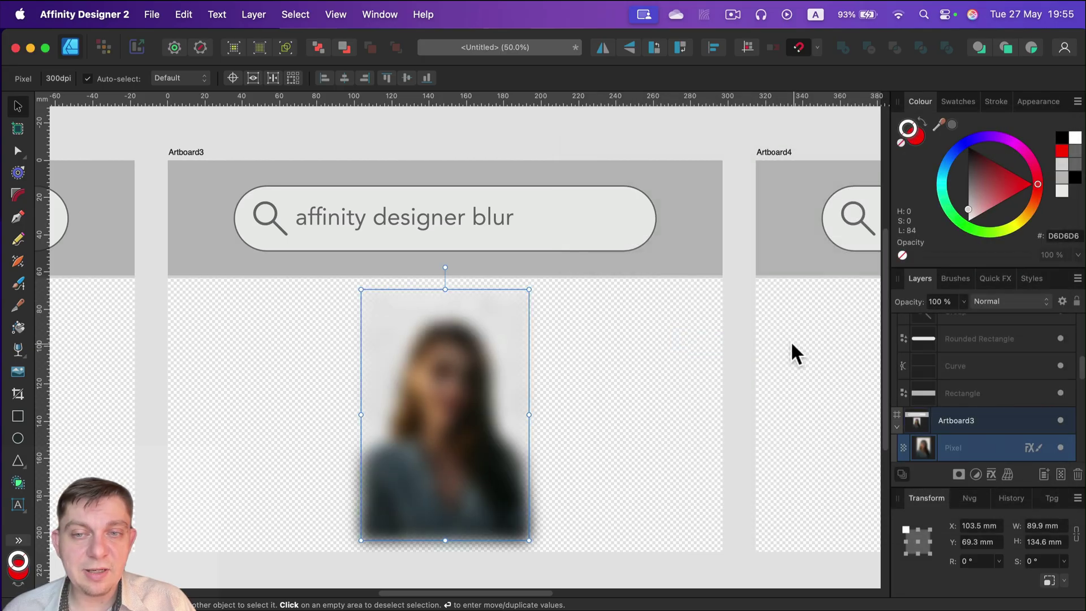
{"action": "left_click", "coordinate": [741, 340]}
{"action": "left_click", "coordinate": [507, 382]}
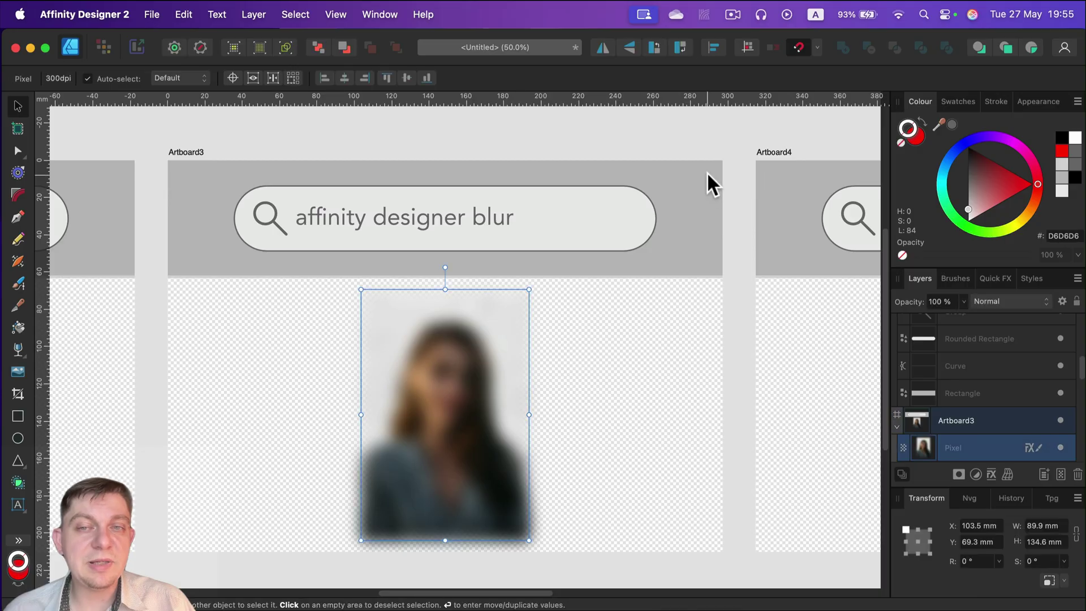
Step: Pan to Artboard4 and deselect the blurred photo
{"action": "scroll", "coordinate": [715, 339], "scroll_direction": "right", "scroll_amount": 5}
{"action": "left_click_drag", "start_coordinate": [722, 323], "coordinate": [470, 357]}
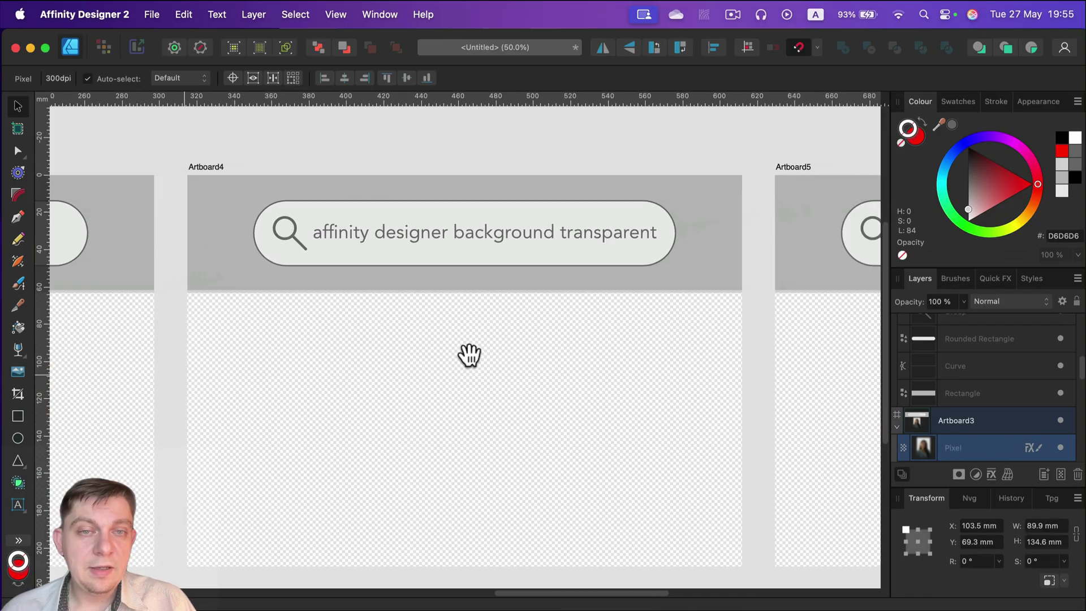
{"action": "left_click", "coordinate": [500, 144]}
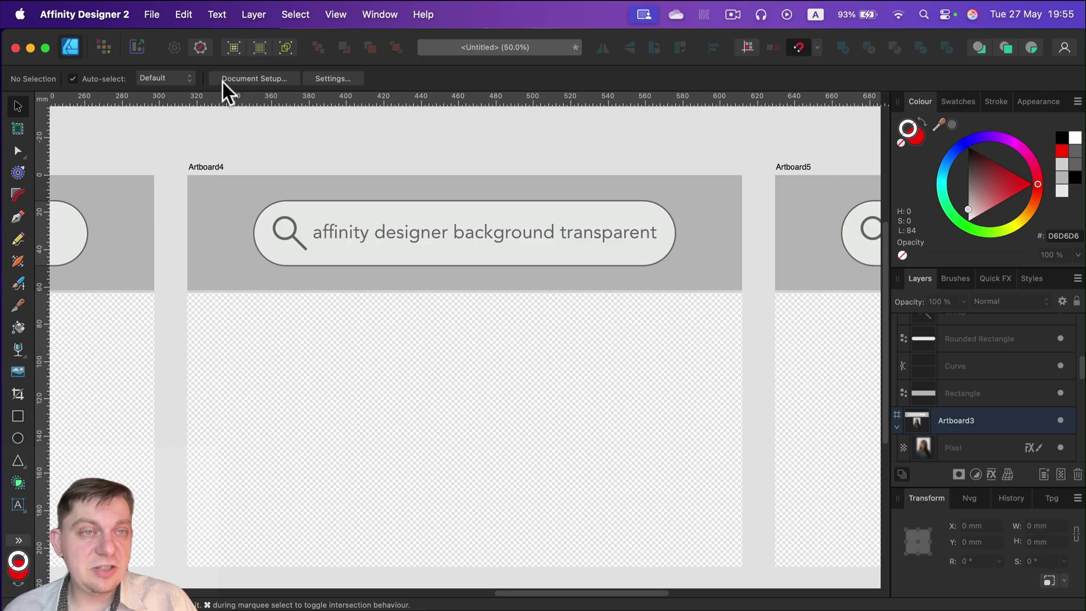
Step: Confirm the transparent background in Document Setup, then move on to Artboard5
{"action": "left_click", "coordinate": [255, 80]}
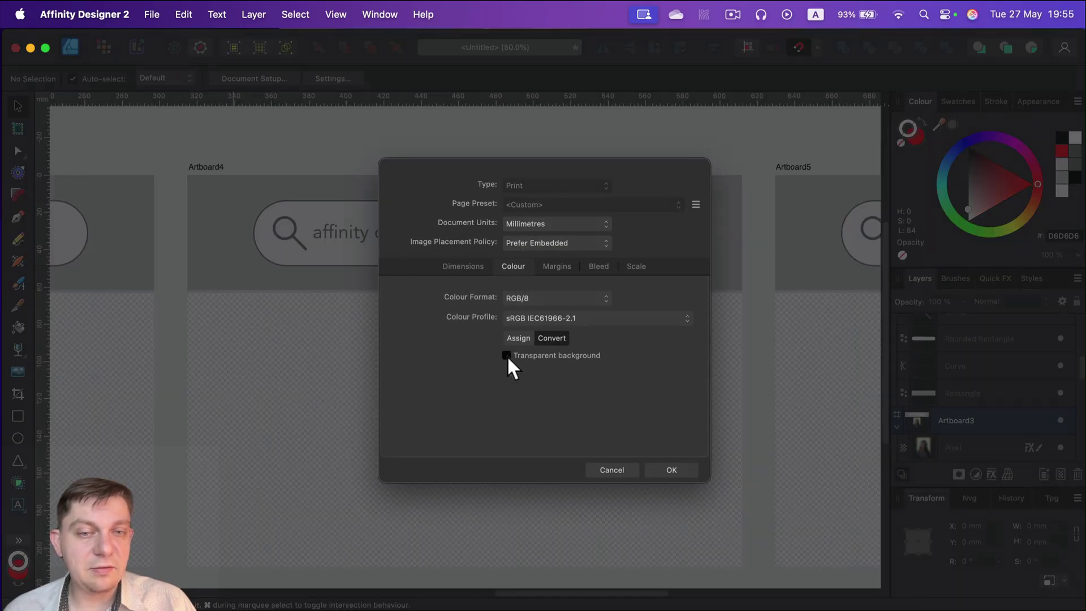
{"action": "left_click", "coordinate": [684, 473]}
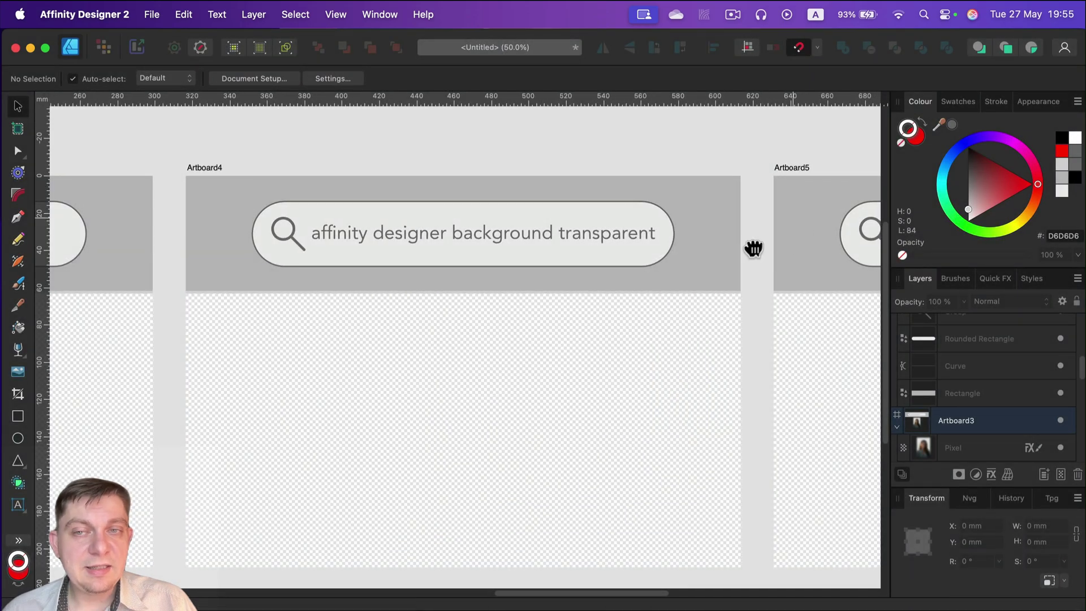
{"action": "scroll", "coordinate": [707, 266], "scroll_direction": "right", "scroll_amount": 5}
{"action": "scroll", "coordinate": [660, 289], "scroll_direction": "right", "scroll_amount": 5}
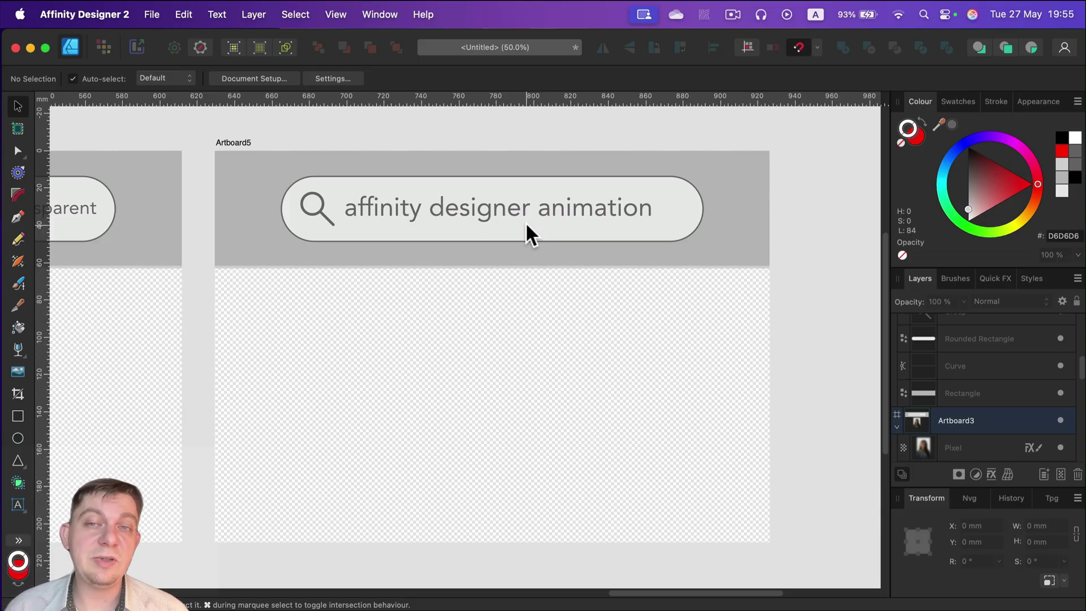
Step: Zoom to fit all five search-bar artboards with Cmd+0
{"action": "key", "text": "super+0"}
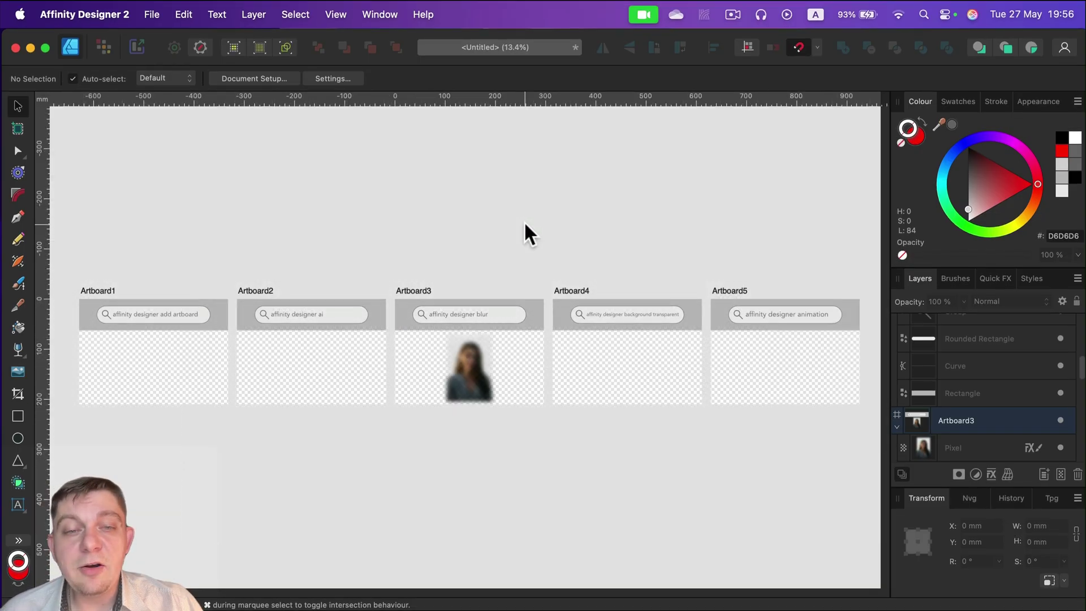